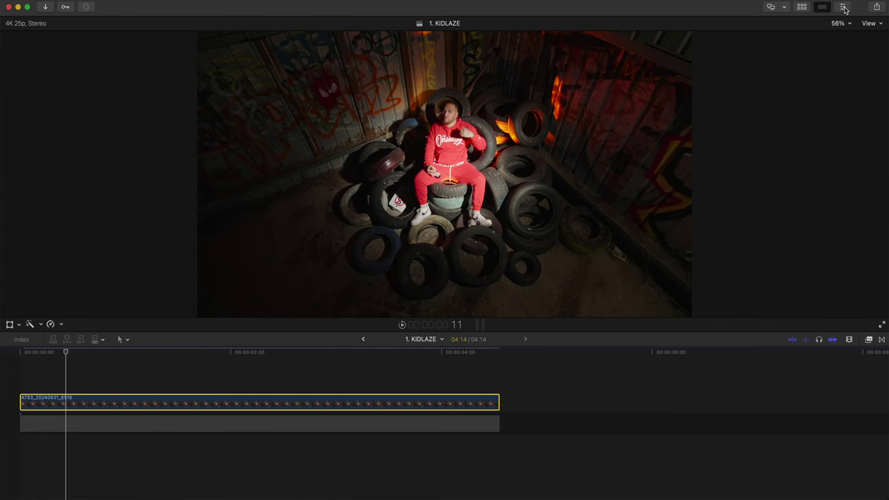
Step: Save the tire-pile shot's current frame as the PNG image 1. KIDLAZE.png in EXPORTS
click(843, 7)
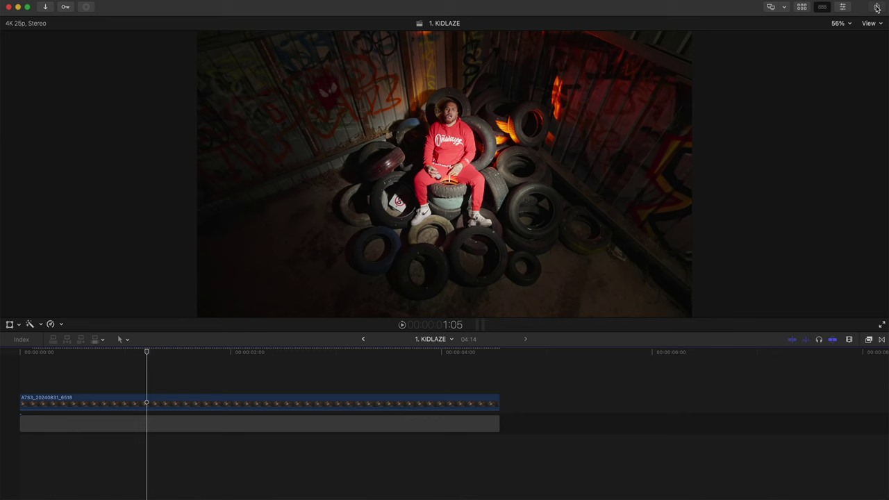
click(877, 7)
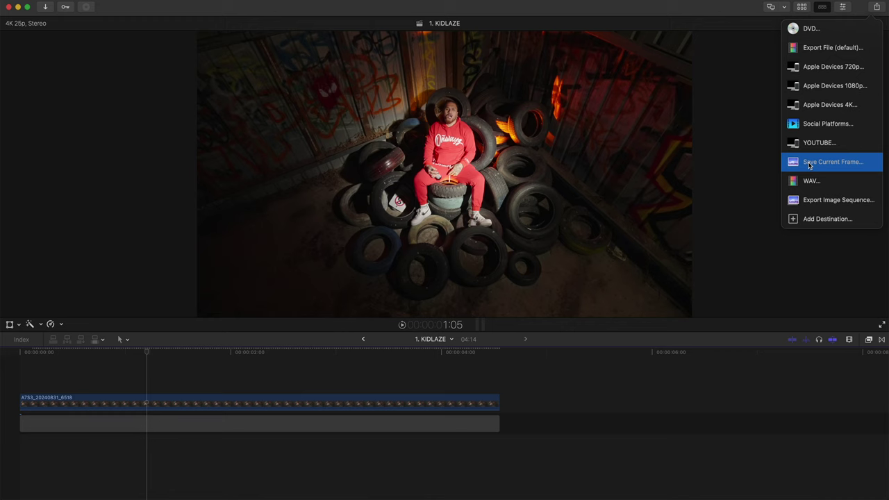
click(809, 163)
click(450, 94)
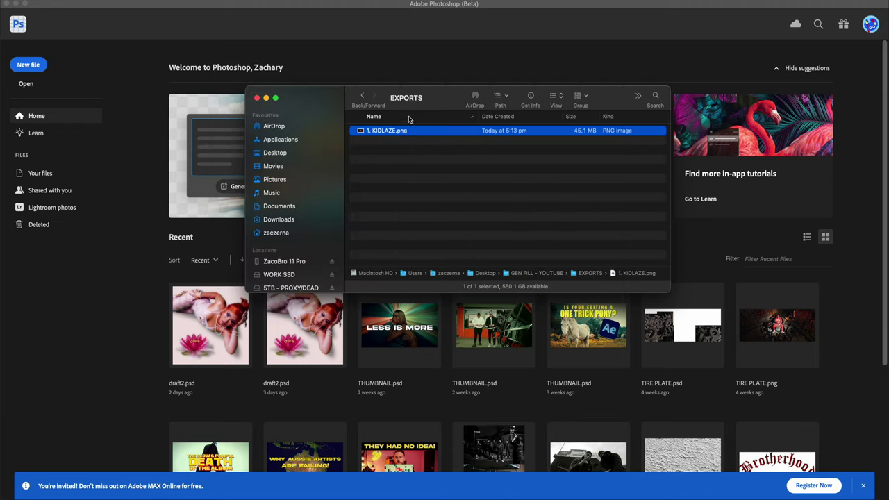
Step: Open 1. KIDLAZE.png in Photoshop and lasso a loose area around the man and tire pile
drag(400, 130, 628, 465)
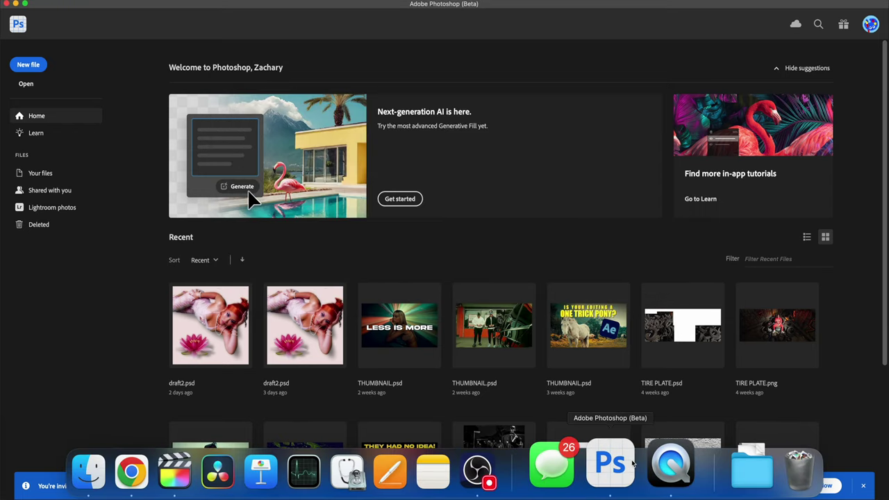
click(505, 57)
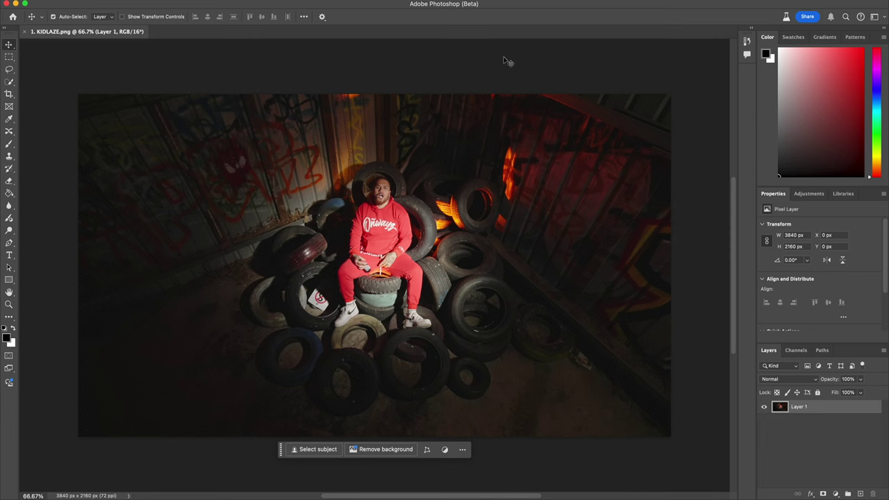
key(l)
mouse_move(292, 196)
mouse_down()
mouse_move(193, 298)
mouse_move(538, 394)
mouse_up()
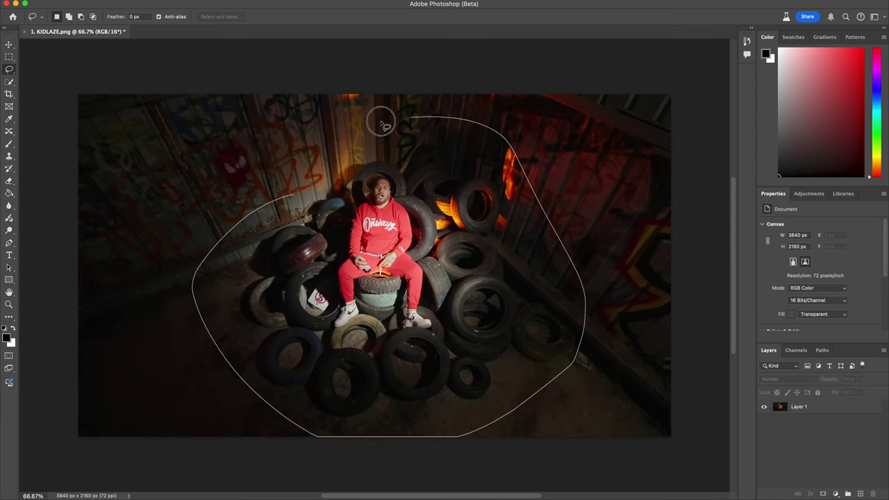
drag(384, 125, 375, 128)
Step: Run a trial Generative Fill with the prompt 'tires' and inspect the result
click(329, 450)
text(tires)
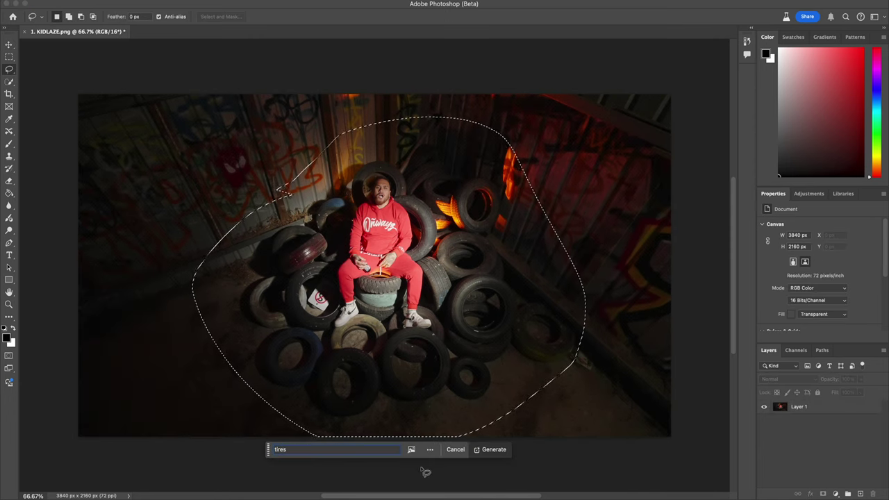
click(493, 449)
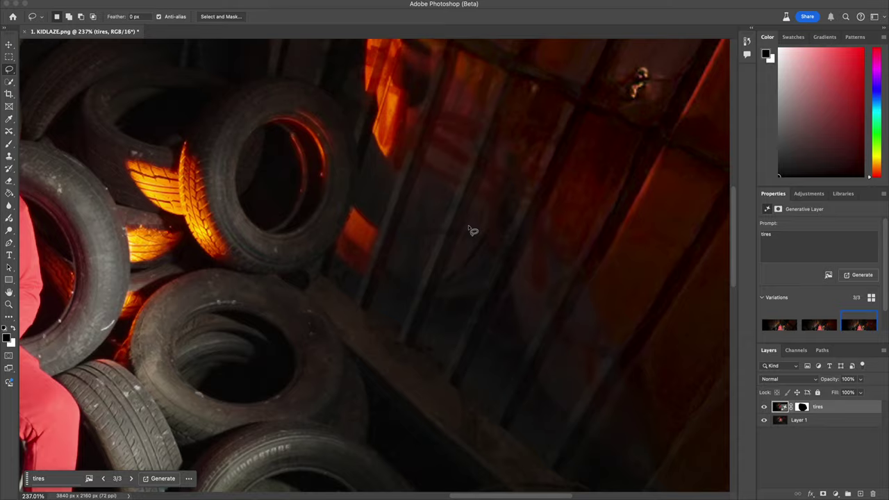
scroll(471, 231, right, 5)
scroll(471, 231, up, 4)
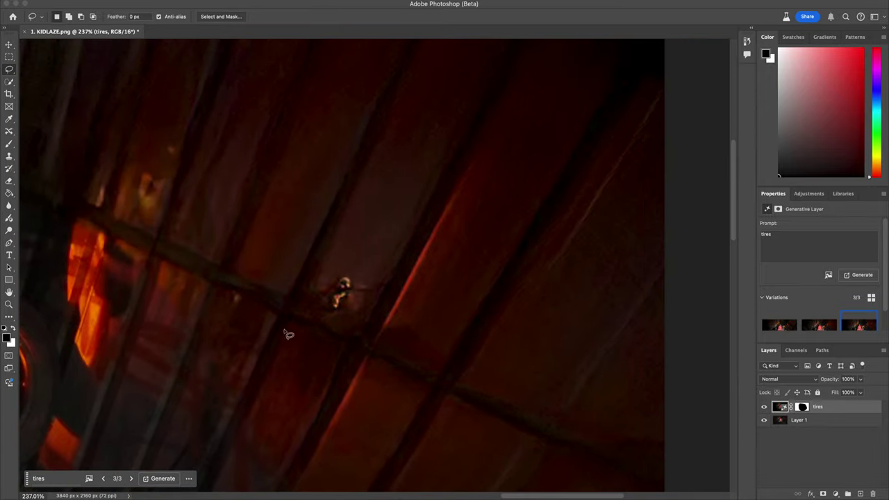
scroll(329, 373, left, 5)
scroll(329, 373, down, 2)
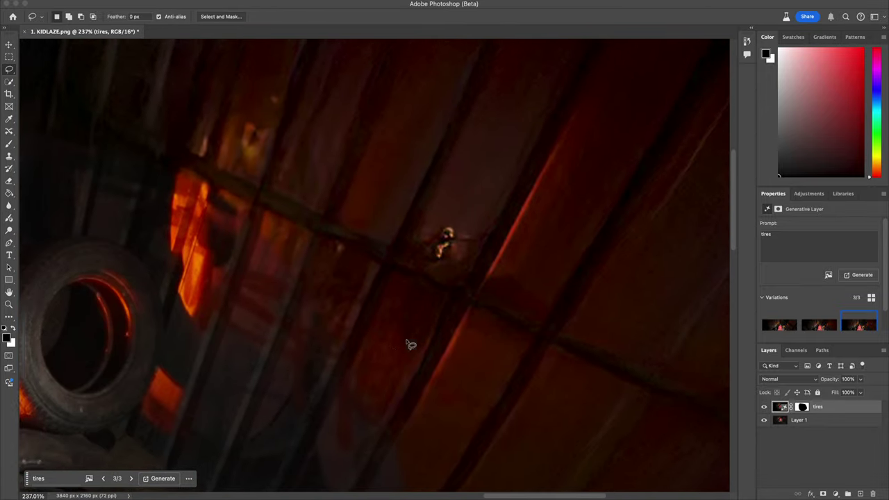
scroll(410, 344, left, 10)
scroll(347, 277, down, 4)
scroll(277, 213, right, 2)
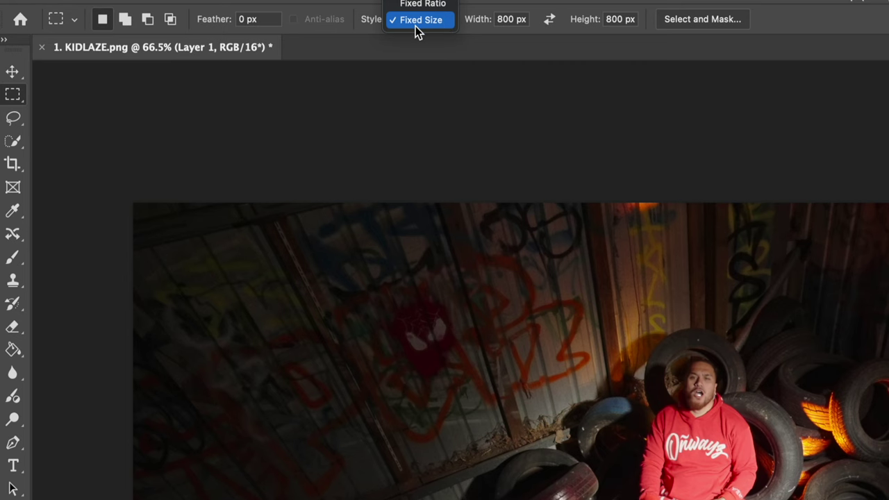
Step: Place a fixed-size 800 × 800 px square selection in the frame's top-right corner
click(503, 38)
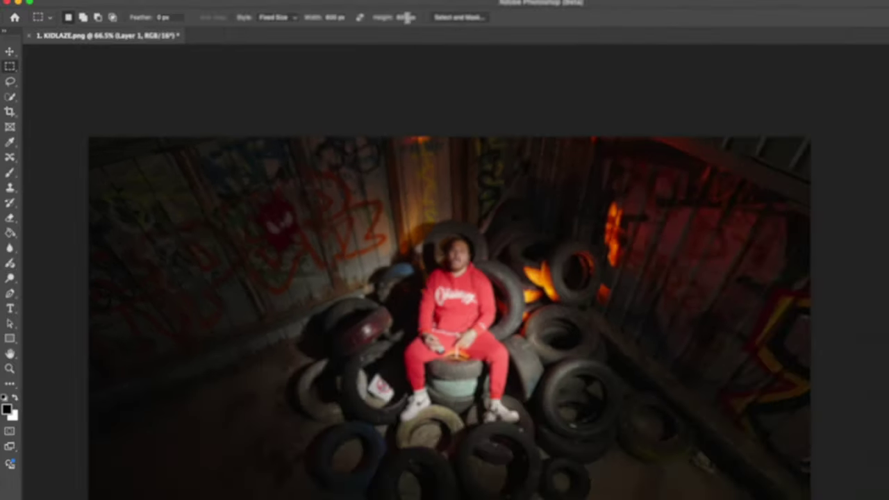
click(543, 117)
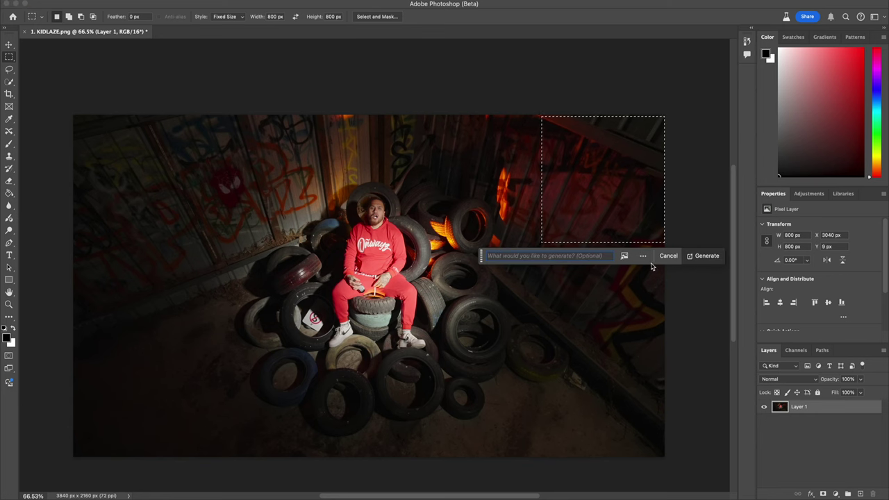
Step: Use the aerial tire photo as reference and generate 'add tire stack' on the floor right of the tires
click(623, 258)
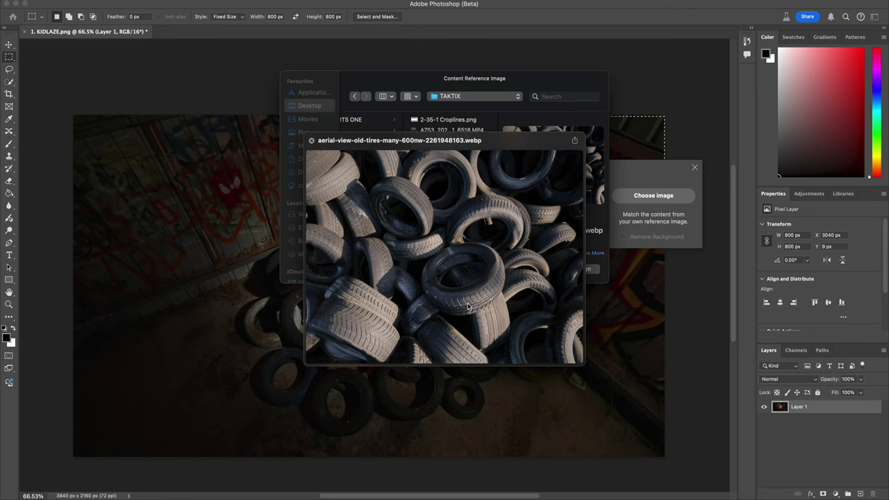
key(space)
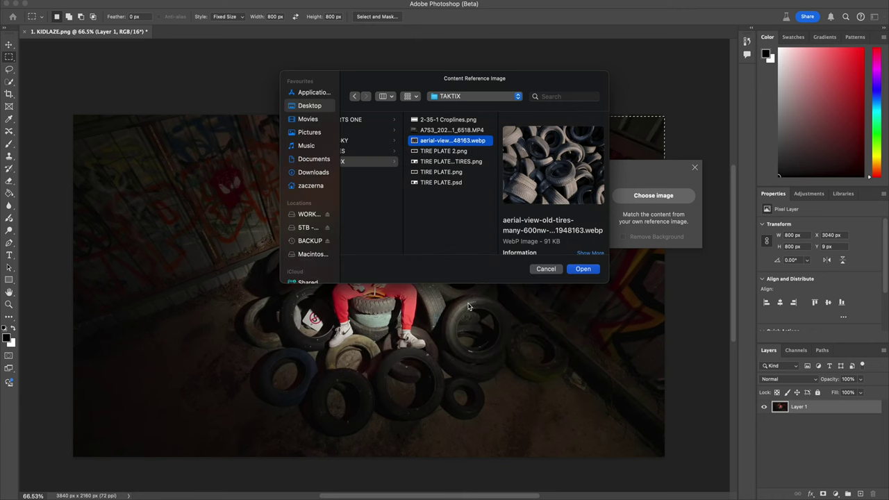
click(583, 269)
drag(654, 215, 576, 429)
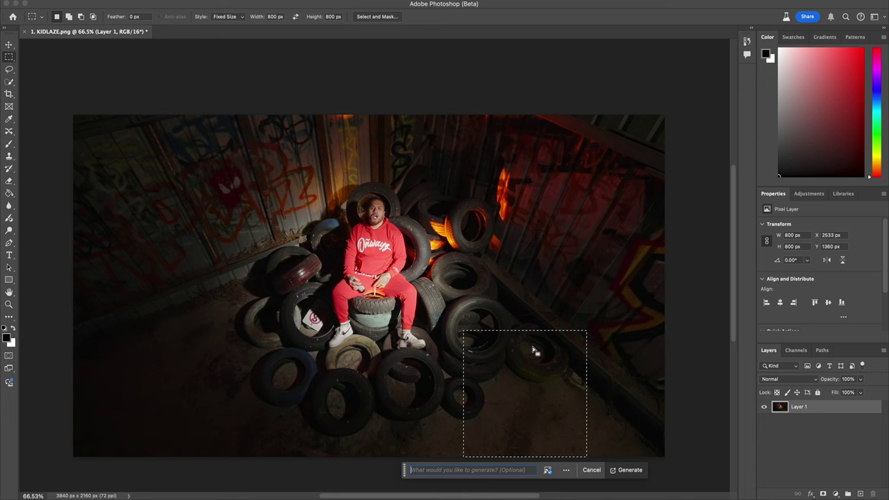
click(512, 305)
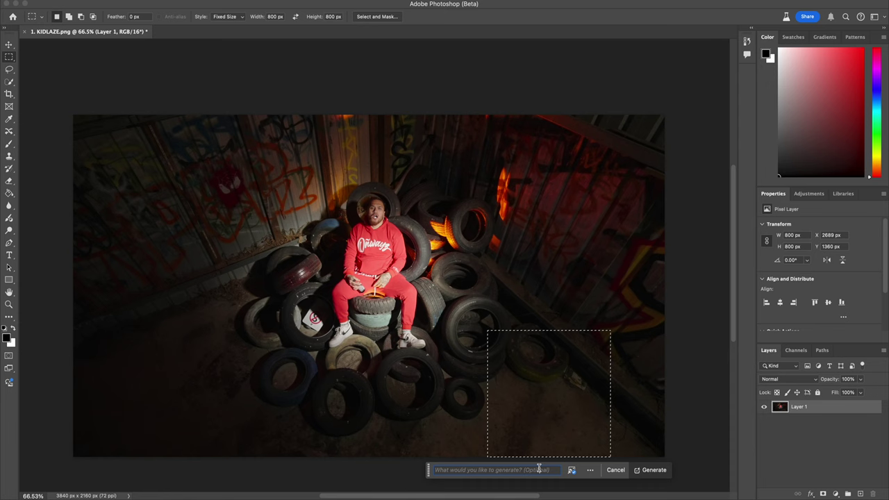
text(dd tire stack)
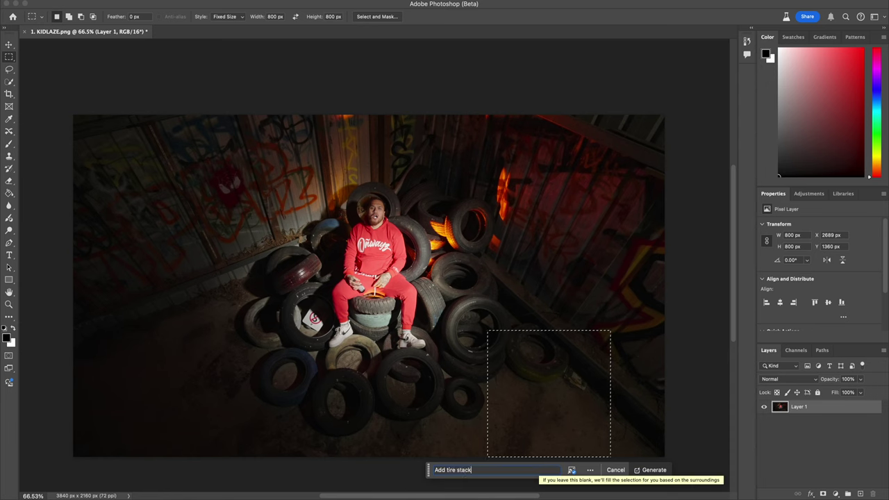
key(Return)
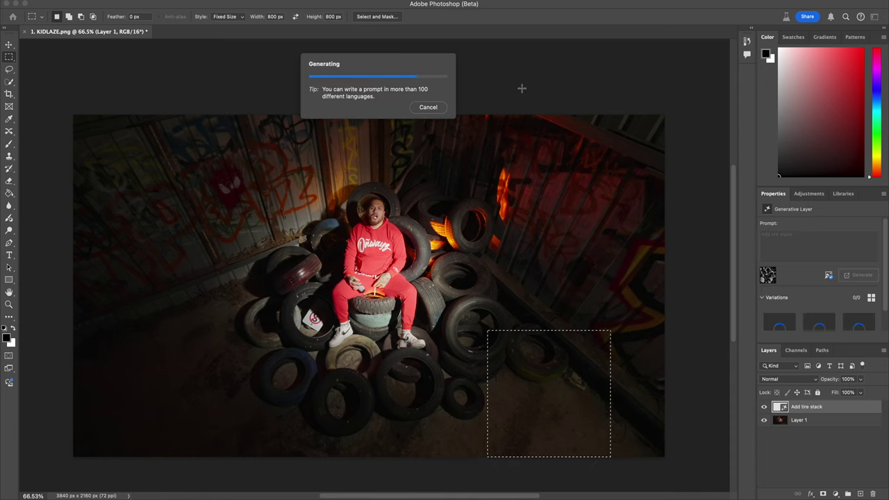
Step: Review the variations, reattach the tire reference image, and generate another tire stack
click(569, 471)
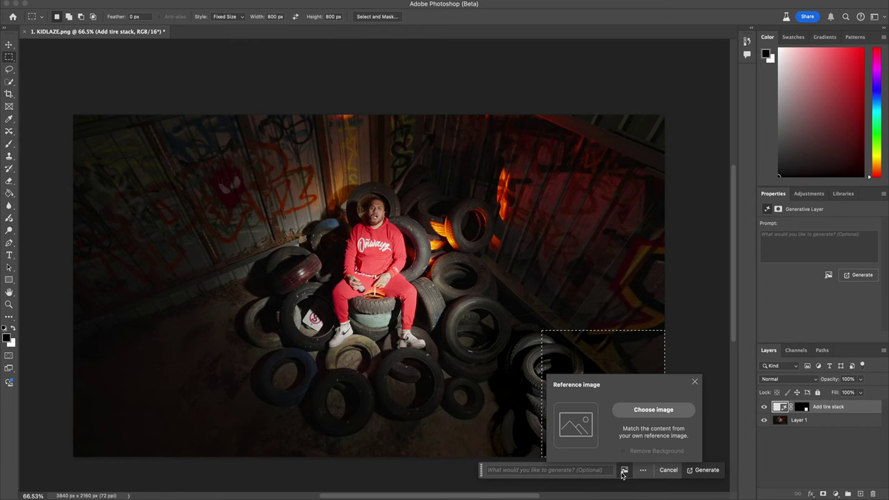
click(650, 413)
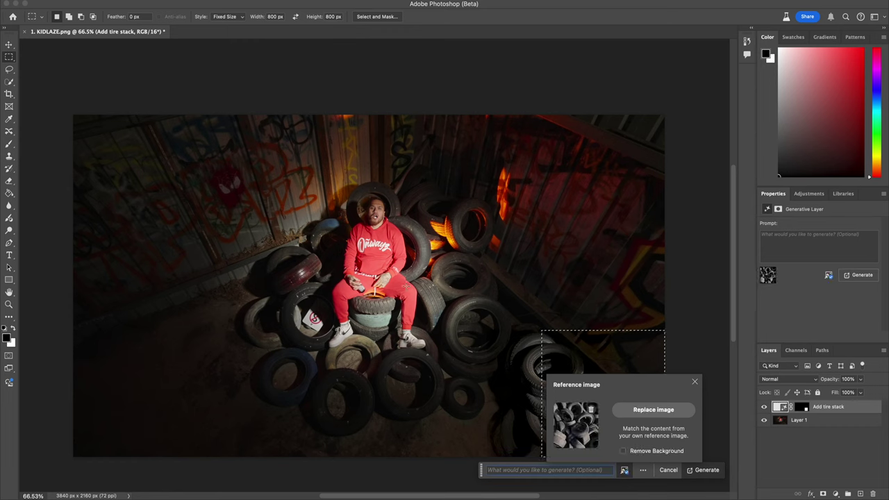
text(add tire stack)
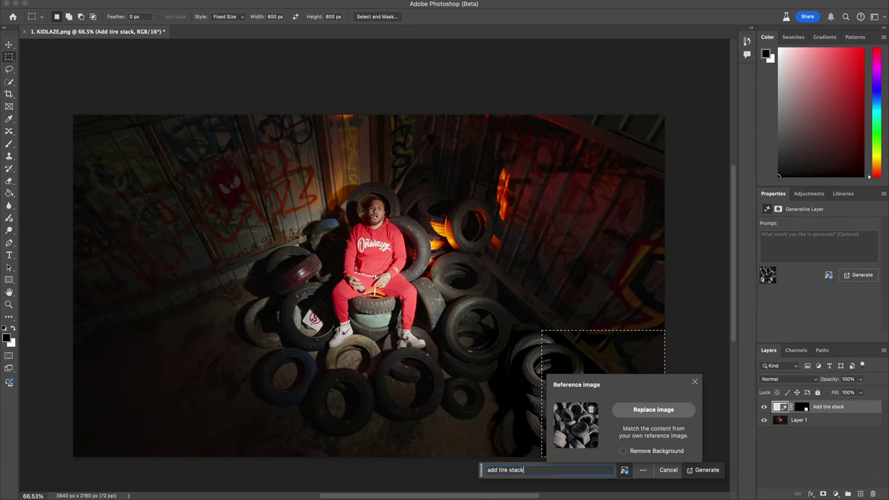
key(Return)
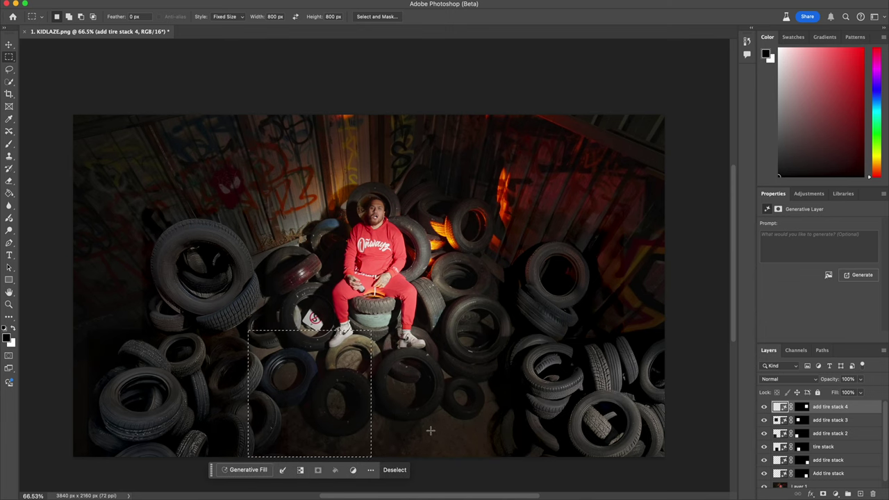
Step: Shorten the selection to 601 px tall and position it on the floor below the man's feet
drag(461, 443, 472, 459)
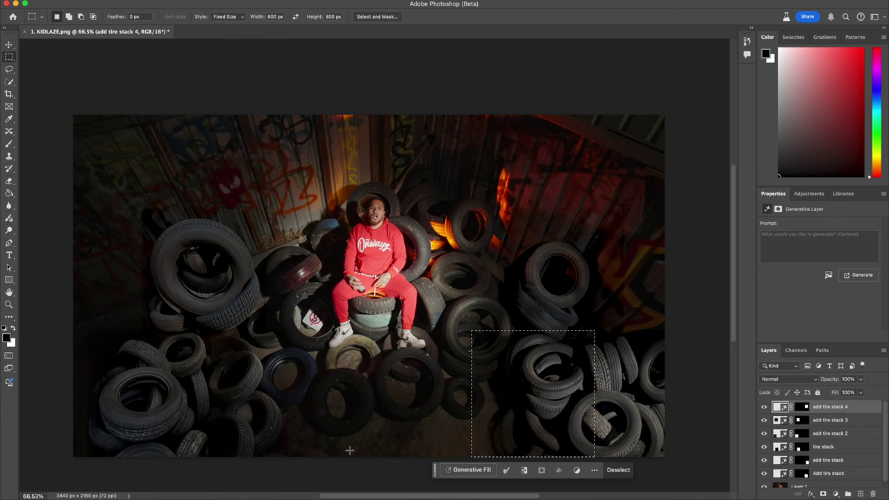
drag(474, 425, 334, 425)
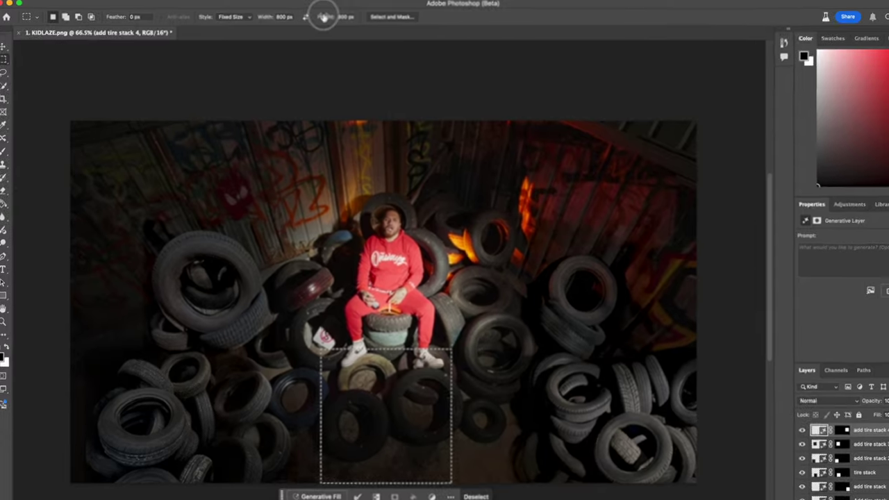
drag(317, 16, 261, 21)
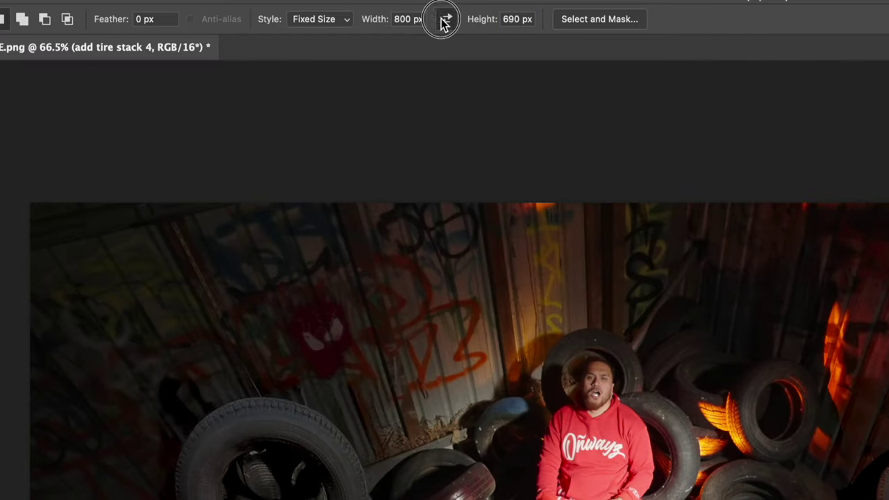
drag(482, 20, 492, 104)
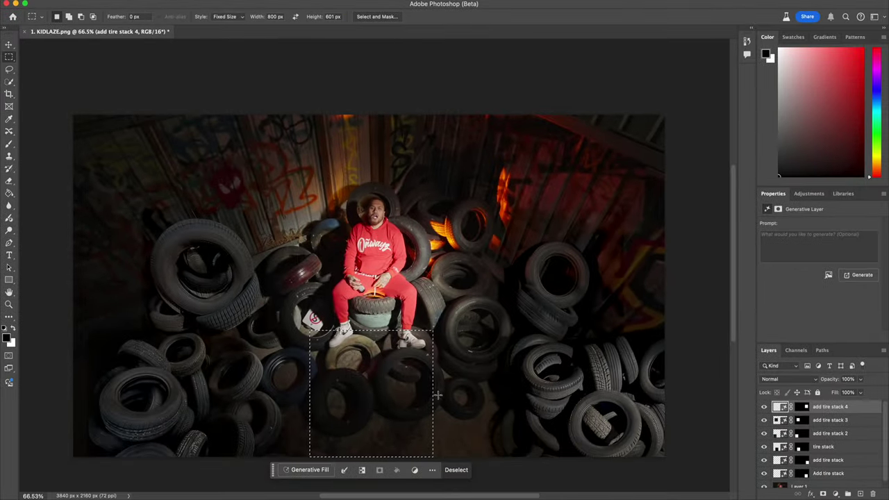
click(437, 417)
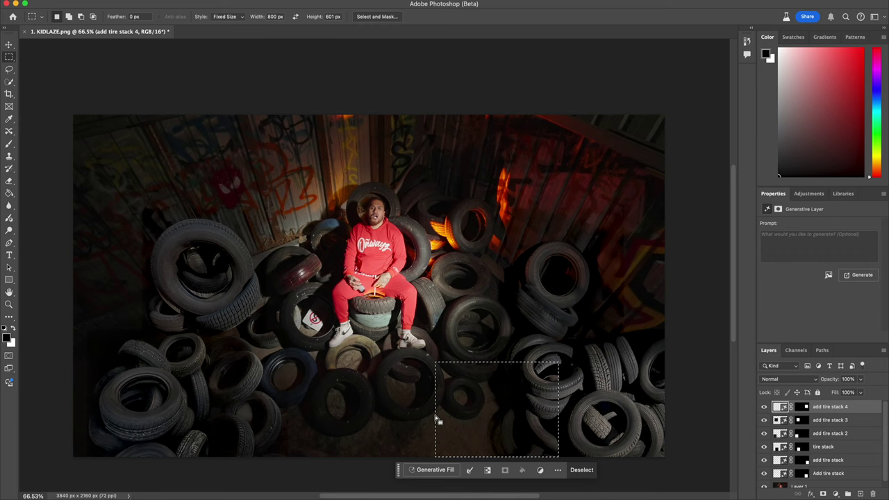
drag(372, 413, 232, 398)
Step: Generate another tire stack in that floor area
click(264, 470)
click(520, 470)
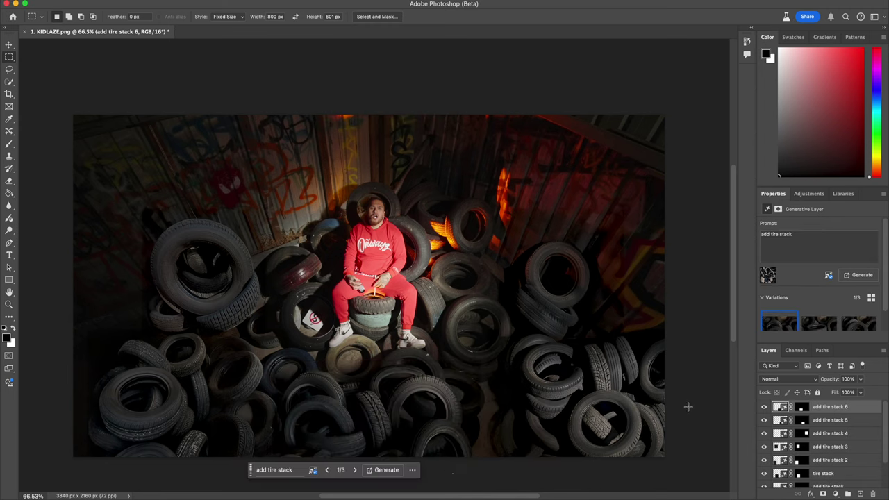
scroll(688, 406, down, 2)
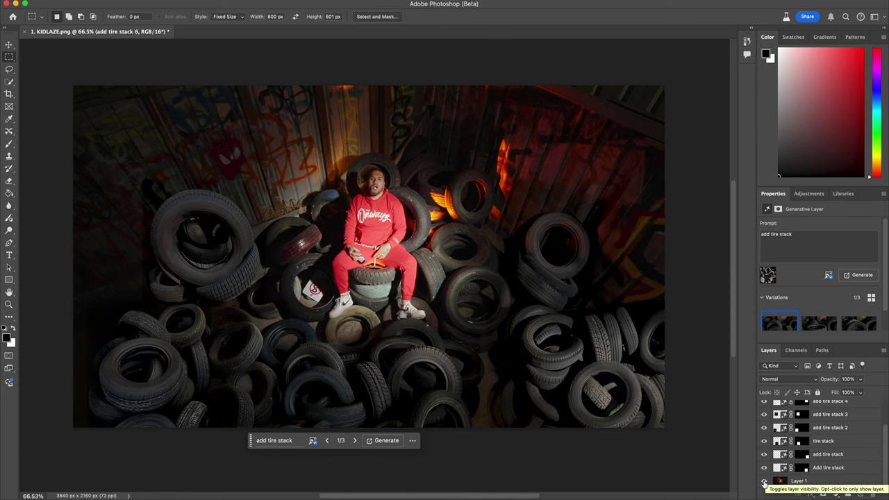
Step: Hide Layer 1 and export the tire layers as 1. KIDLAZE.png to the IMPORTS folder
click(764, 482)
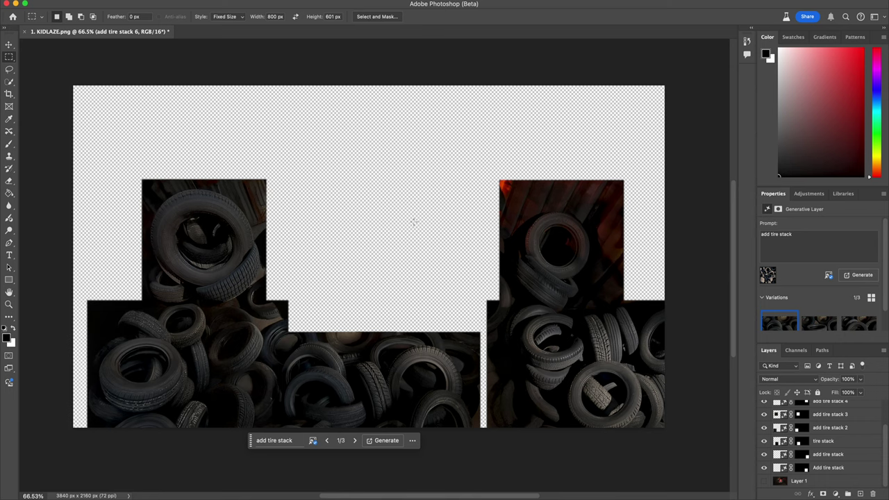
click(94, 1)
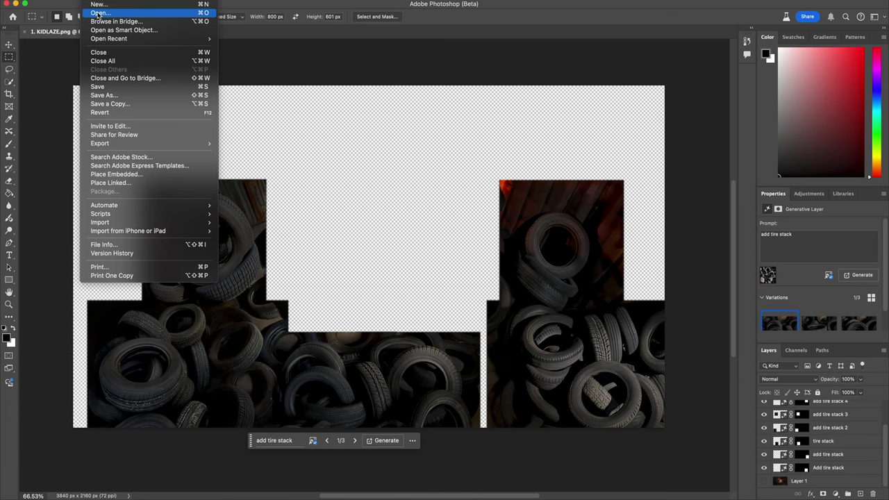
mouse_move(110, 144)
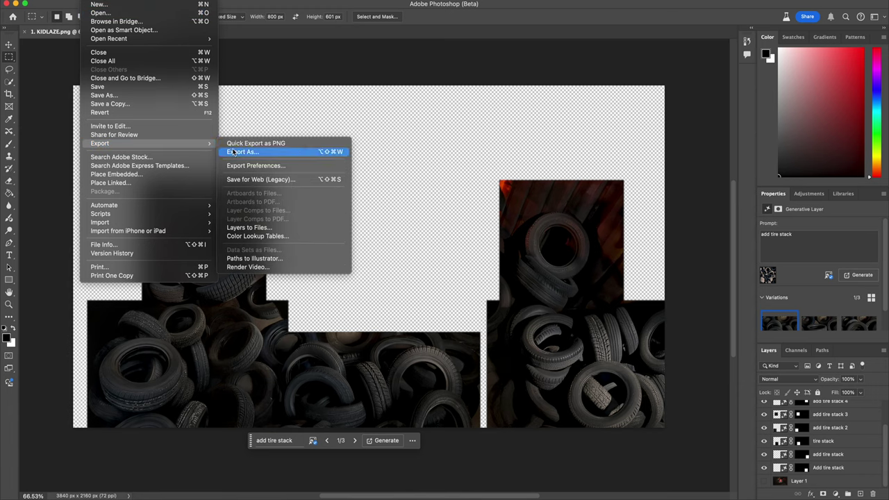
click(247, 144)
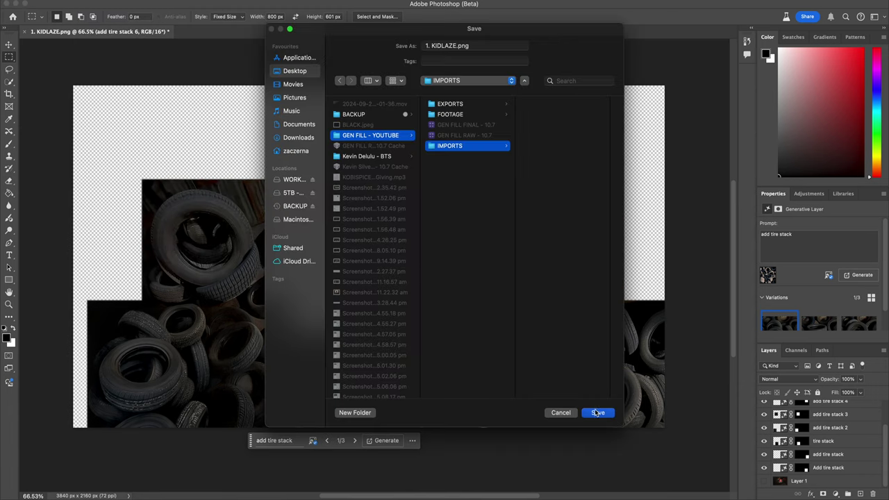
click(597, 414)
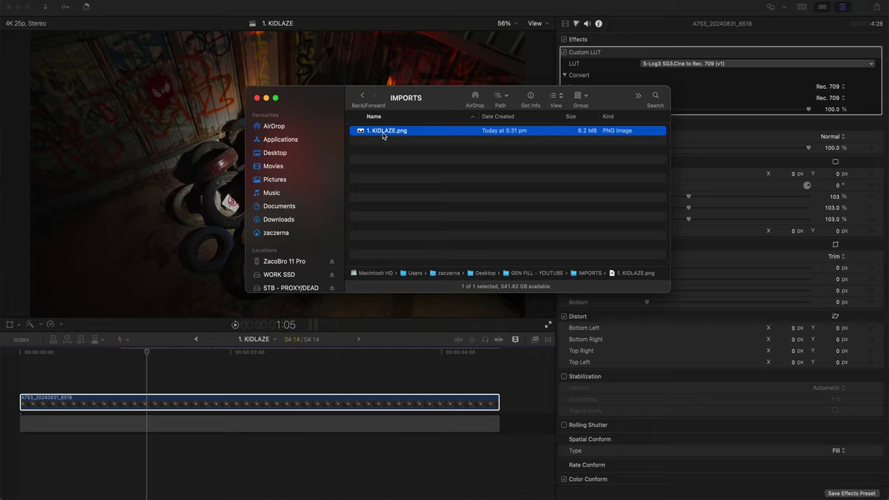
Step: Layer 1. KIDLAZE.png above the original clip and nest both into the compound clip 1. KIDLAZE Clip
key(space)
key(space)
drag(383, 135, 25, 375)
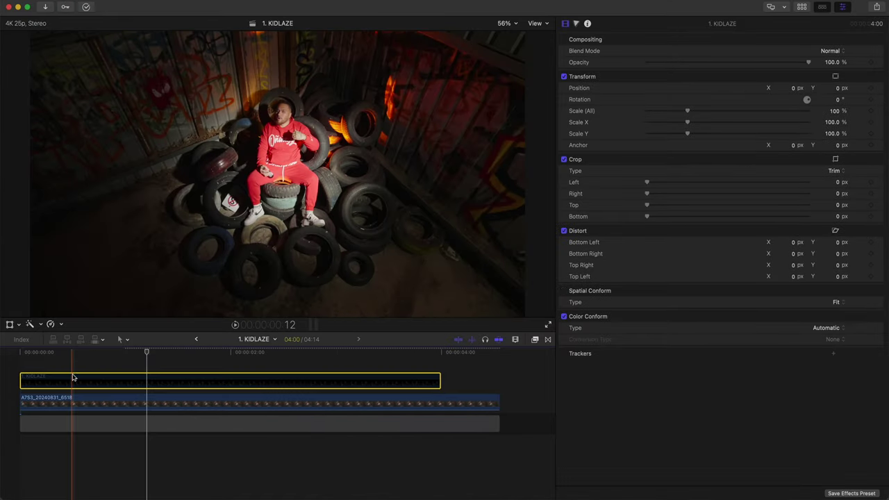
key(space)
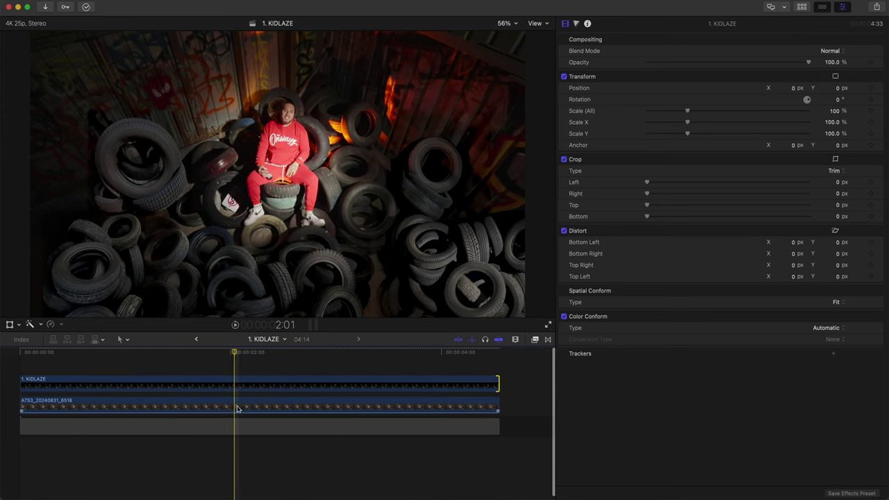
drag(259, 374, 244, 403)
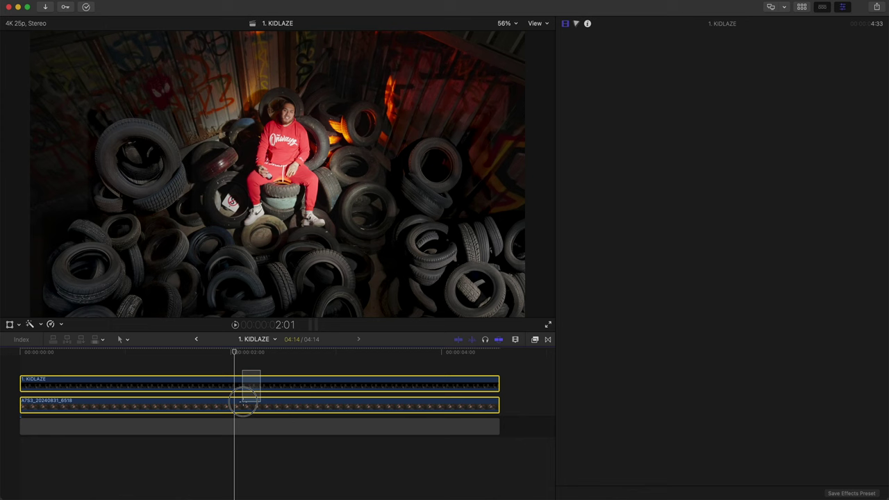
right_click(244, 403)
click(301, 273)
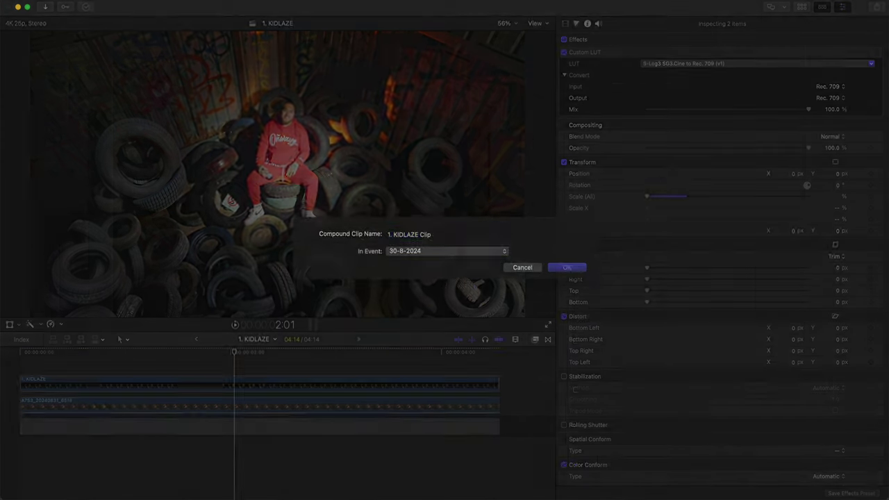
key(Return)
Step: Shift the shadows toward green and play back the compound clip
drag(670, 167, 698, 125)
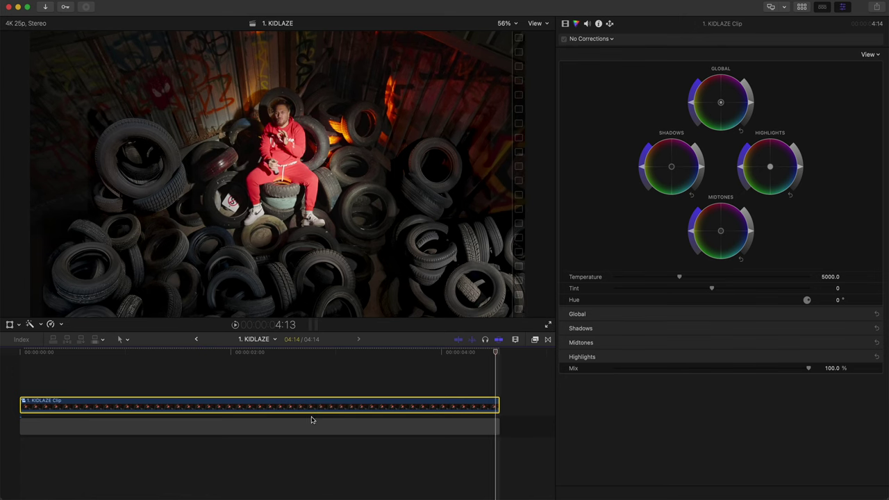
click(565, 25)
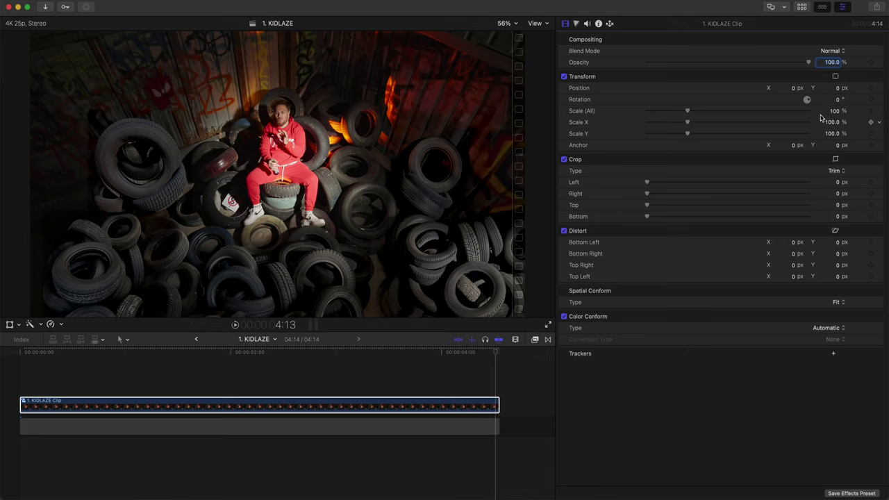
click(87, 420)
key(space)
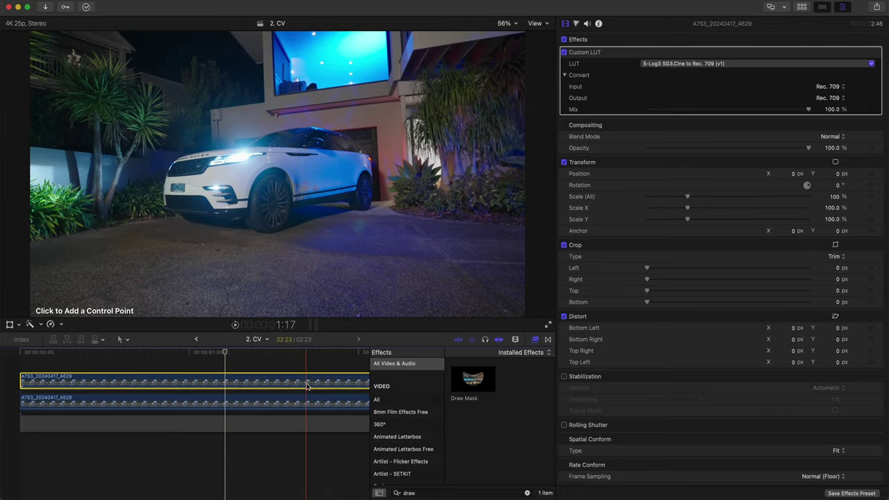
Step: Save the 2. CV car shot's current frame as a PNG image named 2. CV in EXPORTS
click(160, 221)
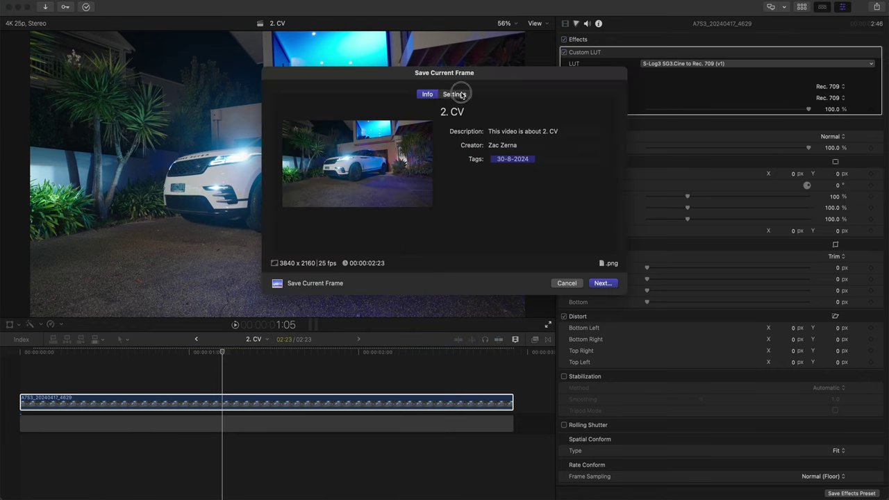
click(460, 94)
key(Return)
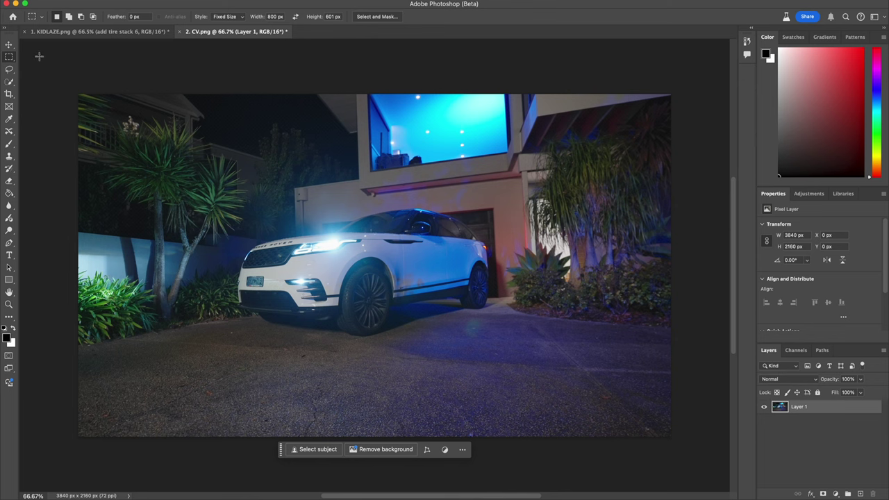
Step: Lasso a loose outline around the car in 2. CV.png and start a Generative Fill
click(10, 70)
drag(235, 314, 308, 357)
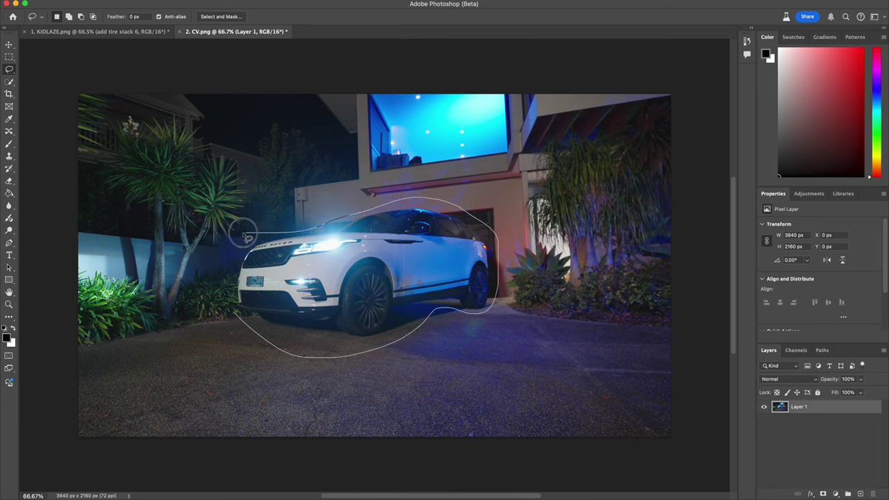
drag(233, 314, 235, 314)
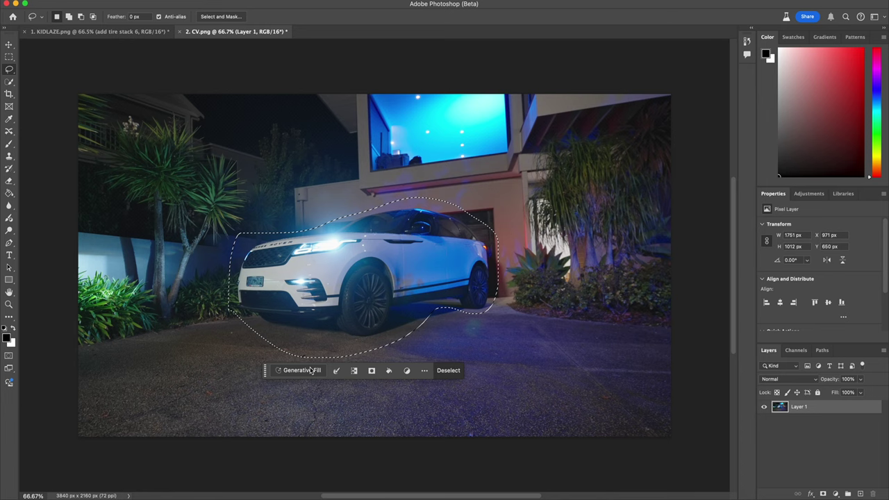
click(311, 371)
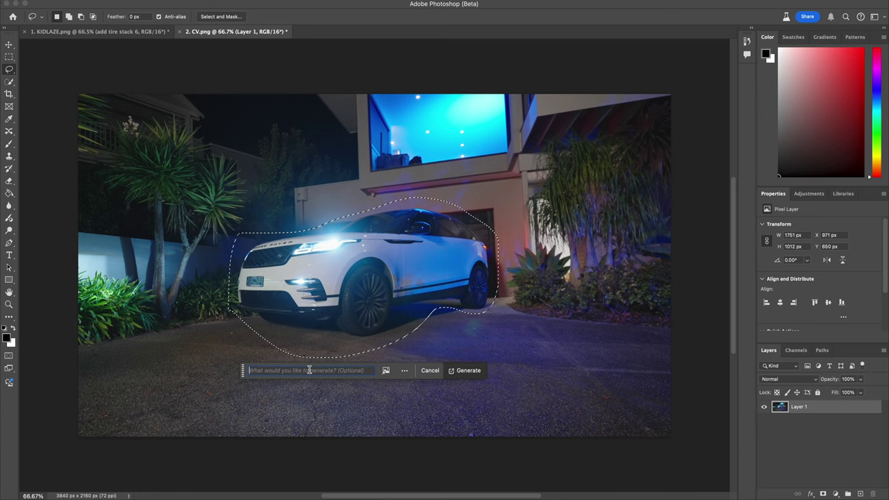
Step: Generate a 'remove' fill that erases the car, then zoom in to inspect it
text(remove)
key(Return)
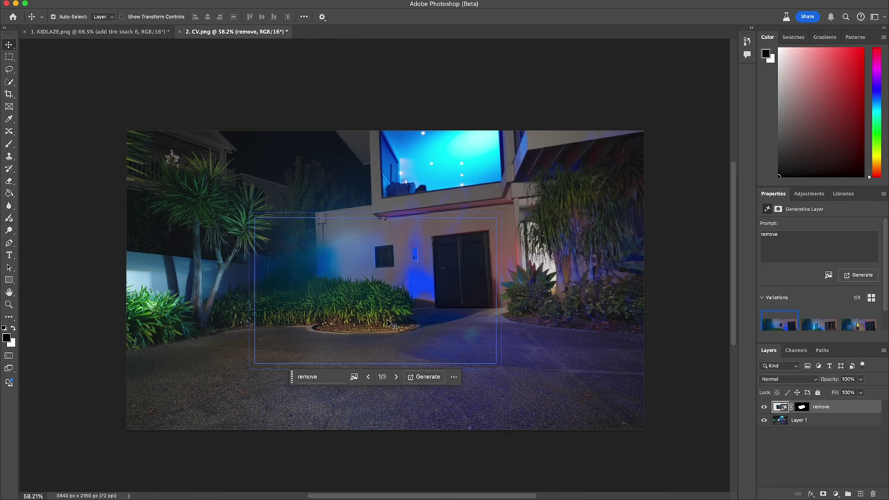
scroll(404, 339, up, 10)
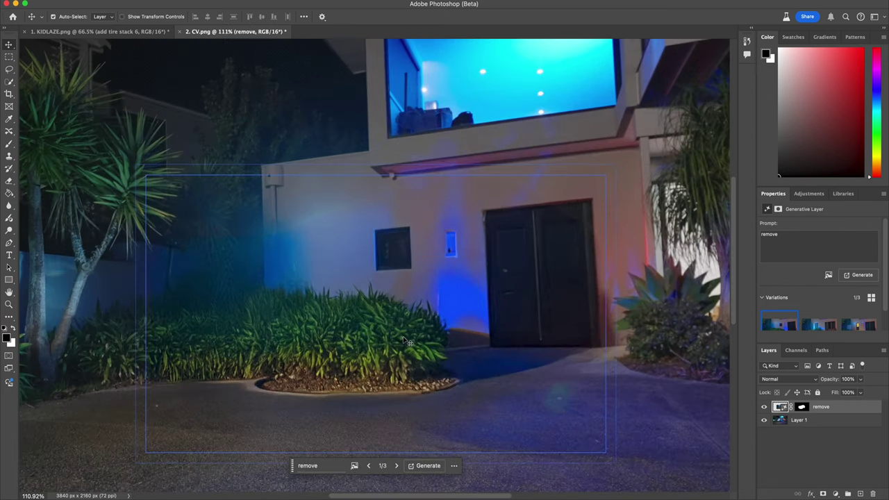
scroll(405, 339, up, 6)
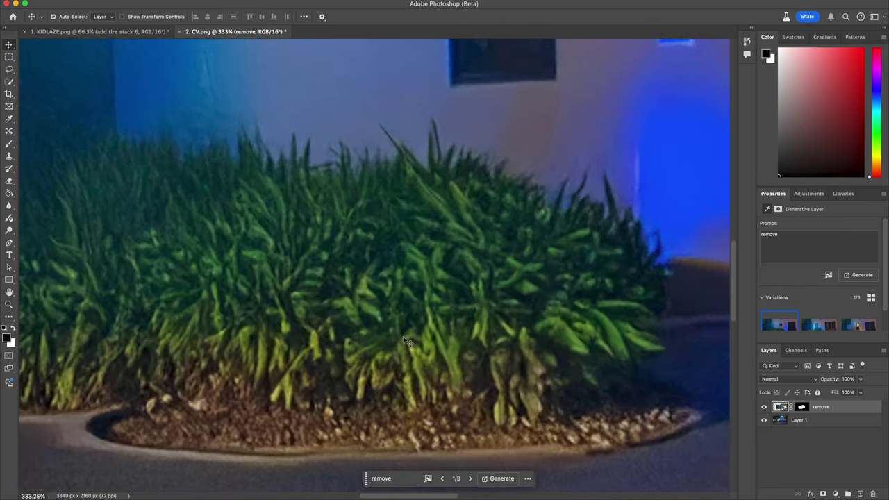
scroll(249, 341, down, 3)
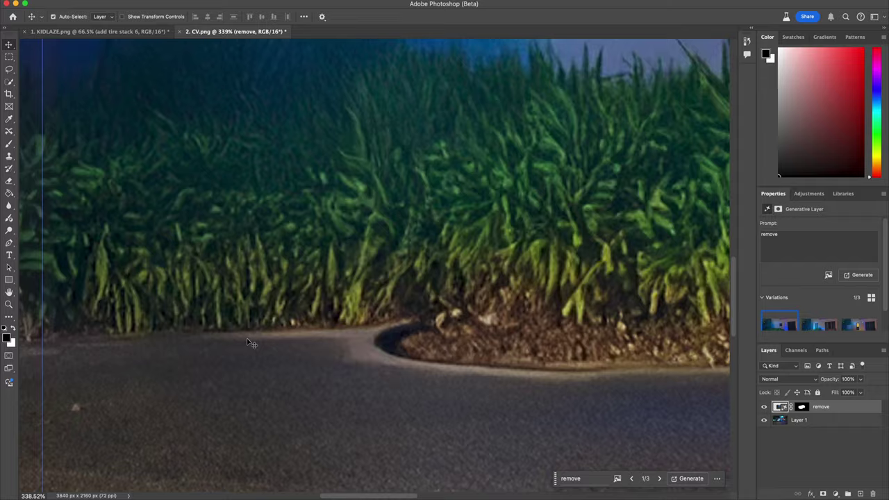
scroll(250, 343, right, 10)
scroll(250, 341, right, 10)
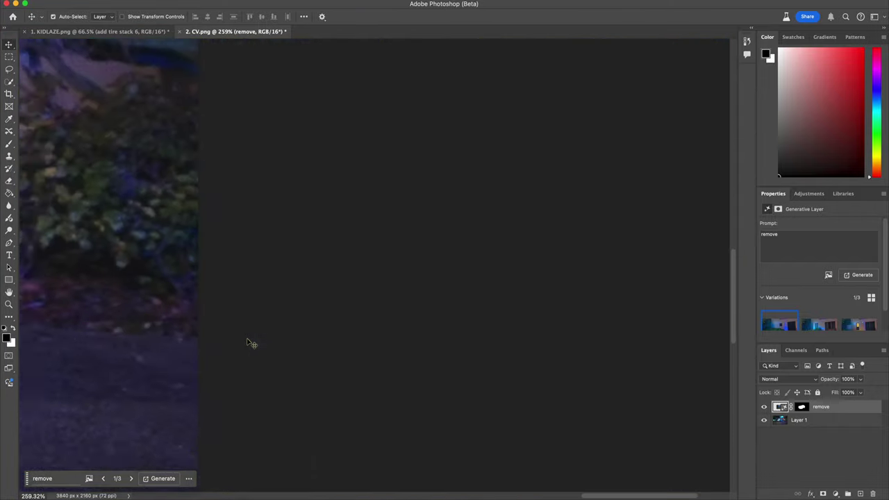
scroll(251, 341, left, 8)
scroll(264, 333, up, 8)
Step: Select the original Layer 1 and pan around to compare the result
click(281, 325)
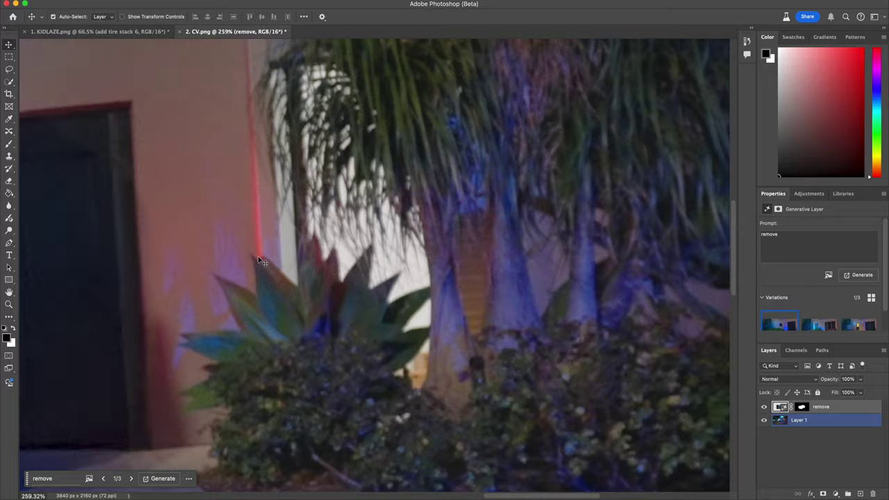
scroll(263, 261, left, 10)
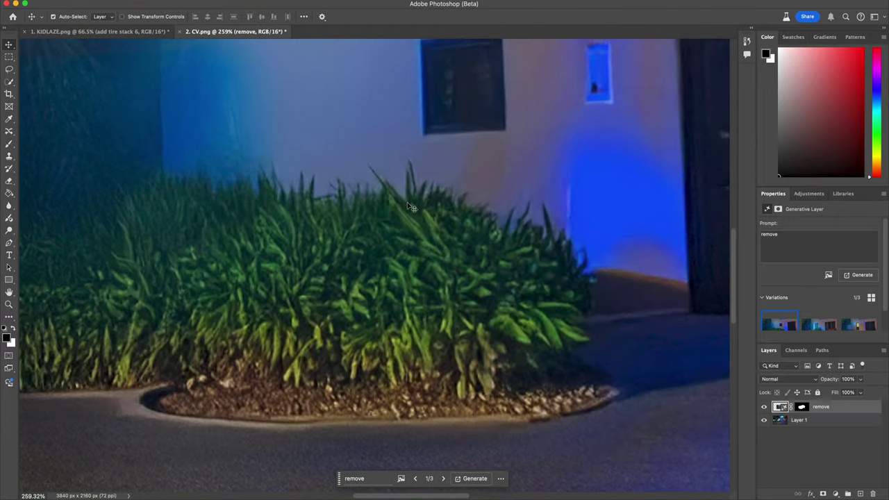
scroll(379, 171, up, 5)
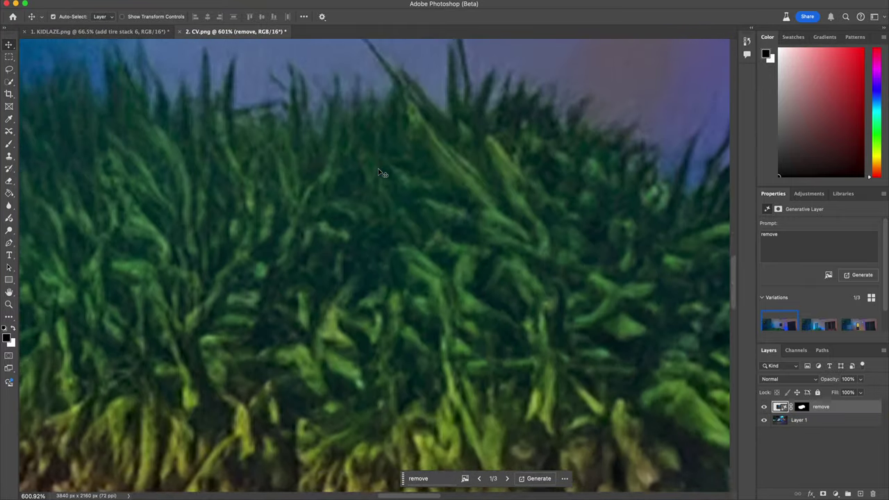
scroll(420, 237, down, 8)
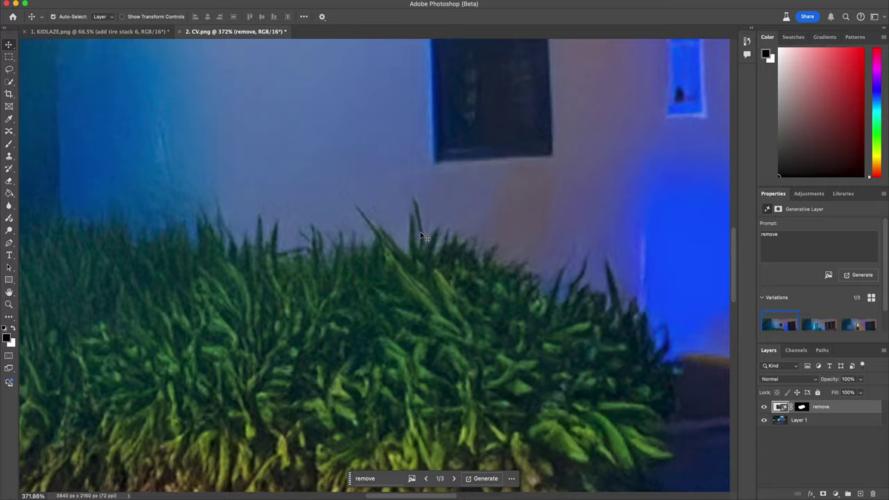
scroll(420, 237, right, 3)
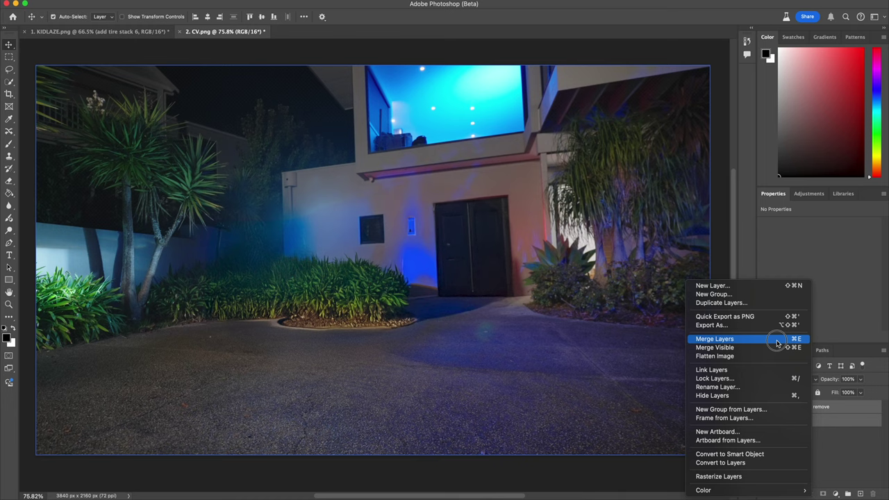
Step: Merge the earlier generated layer, then Generative Fill a fixed-size selection over the bush and curb
click(778, 338)
click(9, 56)
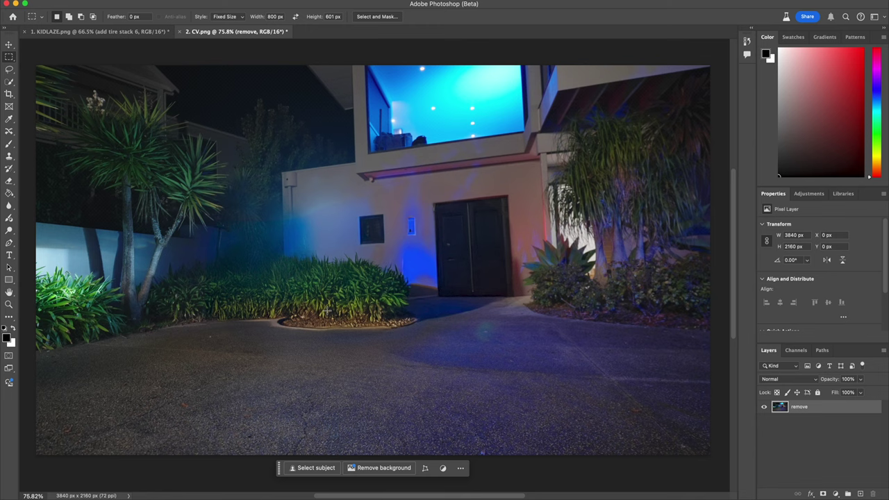
click(277, 323)
click(254, 302)
drag(254, 301, 246, 262)
click(250, 384)
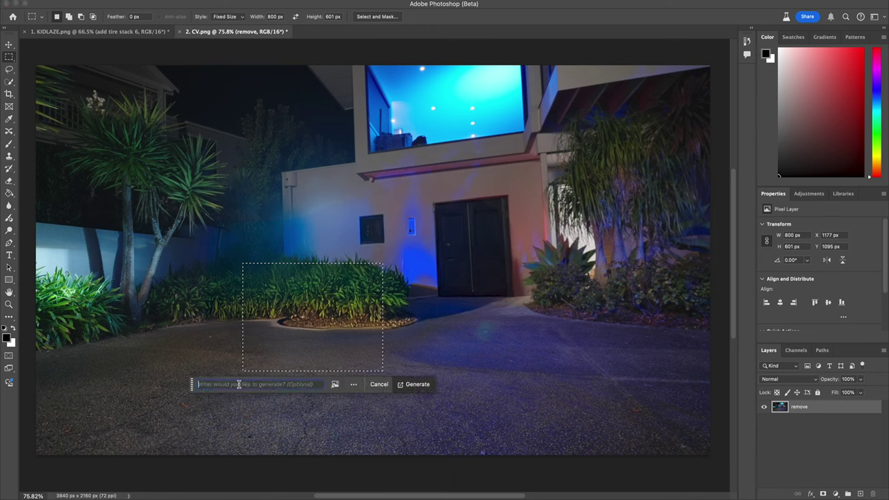
click(418, 385)
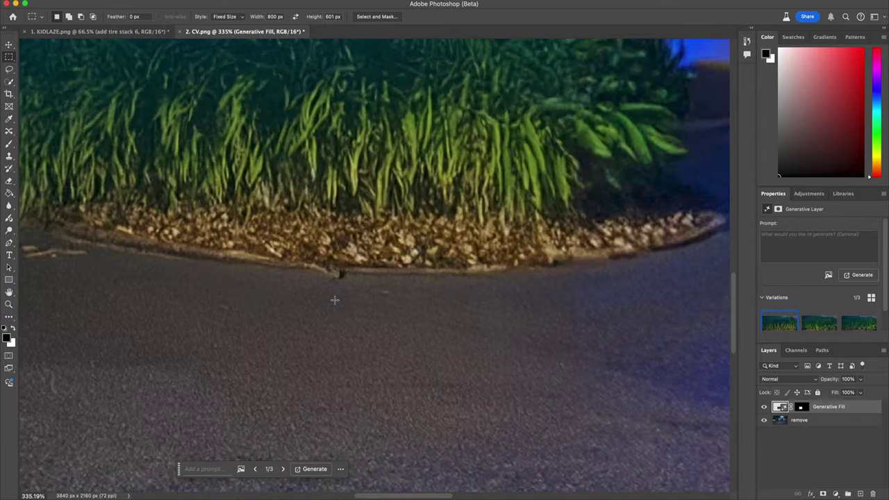
Step: Move the selection over the bush by the wall and generate two more prompt-less fills
scroll(367, 280, left, 5)
scroll(367, 279, up, 2)
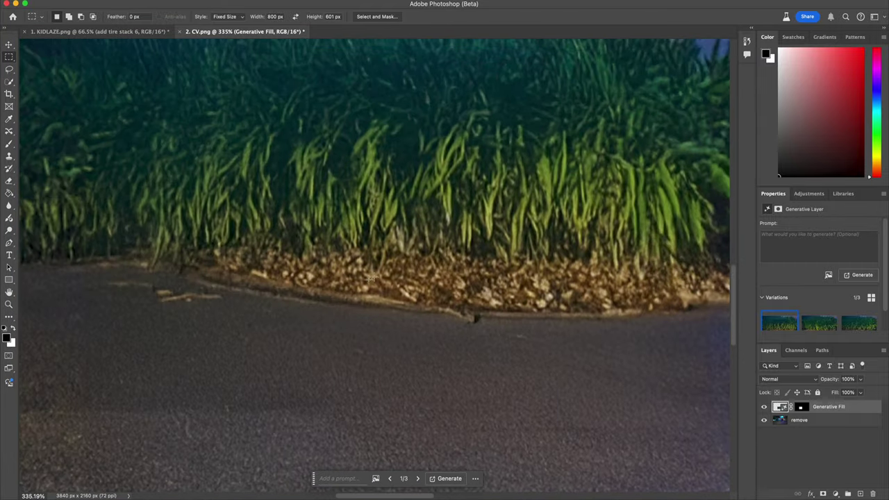
scroll(478, 270, right, 8)
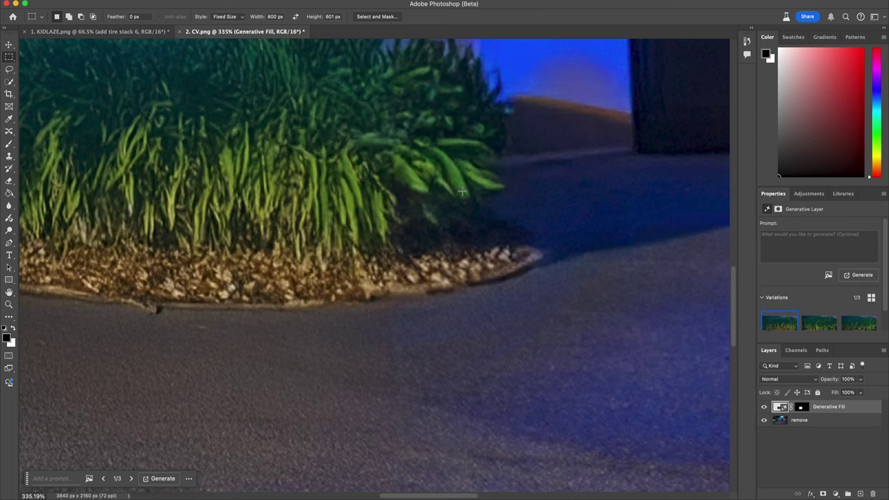
scroll(484, 183, down, 8)
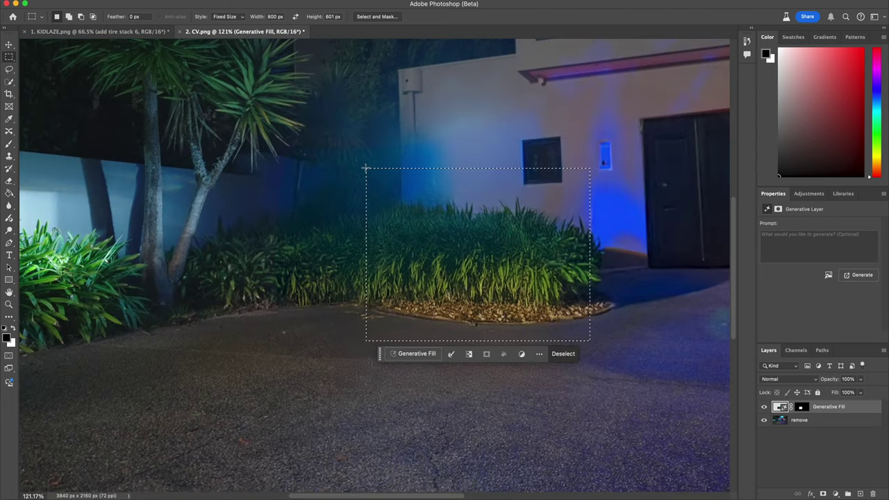
drag(364, 167, 315, 117)
click(363, 304)
key(Return)
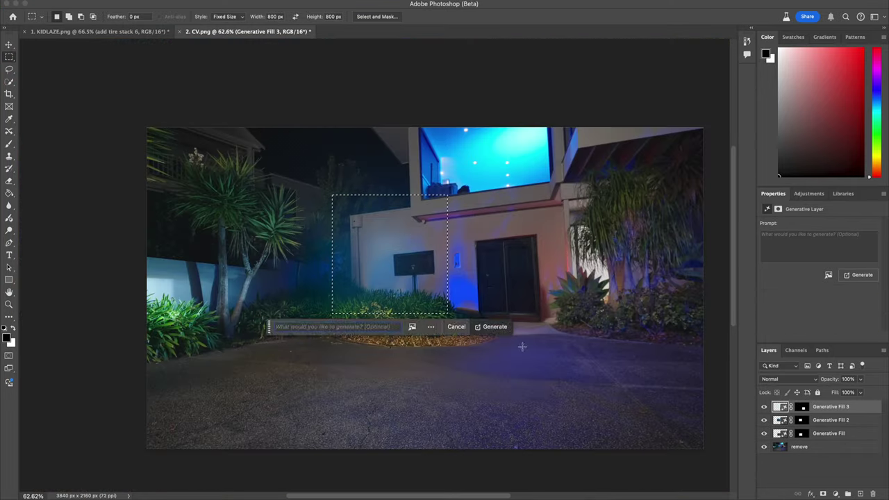
click(494, 326)
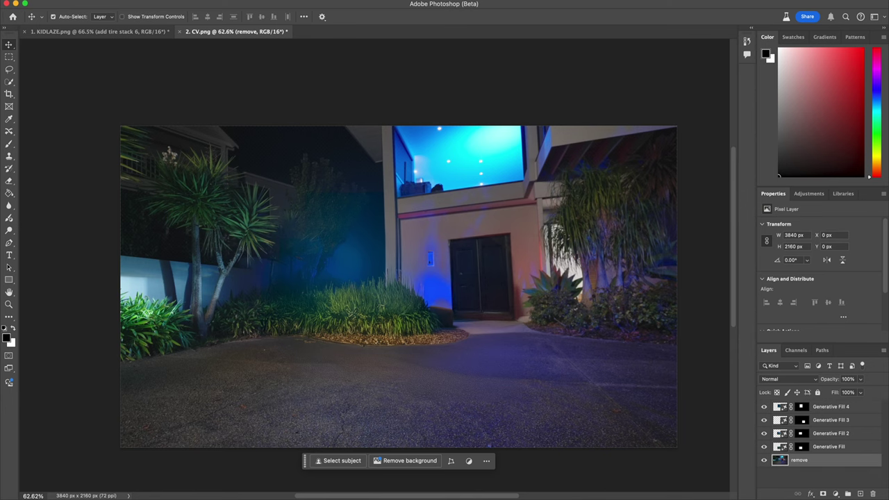
Step: Quick Export the cleaned-up night house photo as a PNG and confirm the save
click(96, 0)
mouse_move(104, 143)
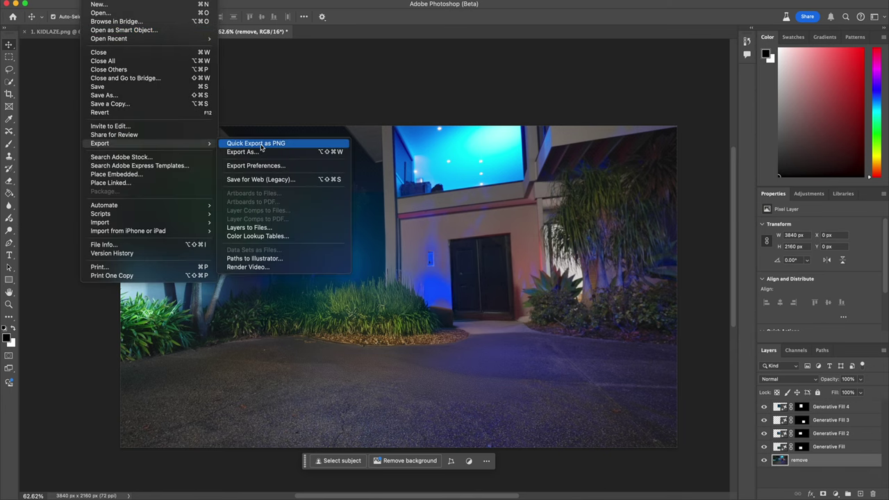
click(262, 144)
key(Return)
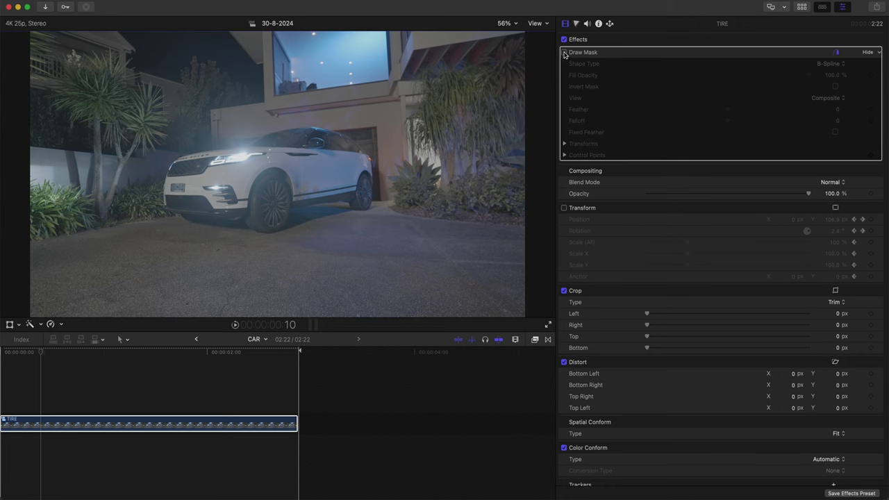
Step: Turn on the car clip's Draw Mask and check it at 200% zoom before fitting back
click(564, 53)
click(518, 25)
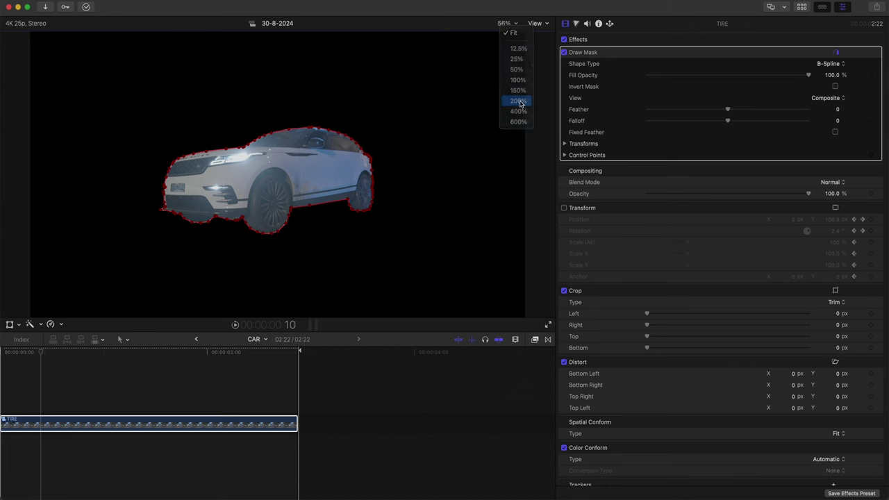
click(516, 95)
scroll(532, 173, down, 5)
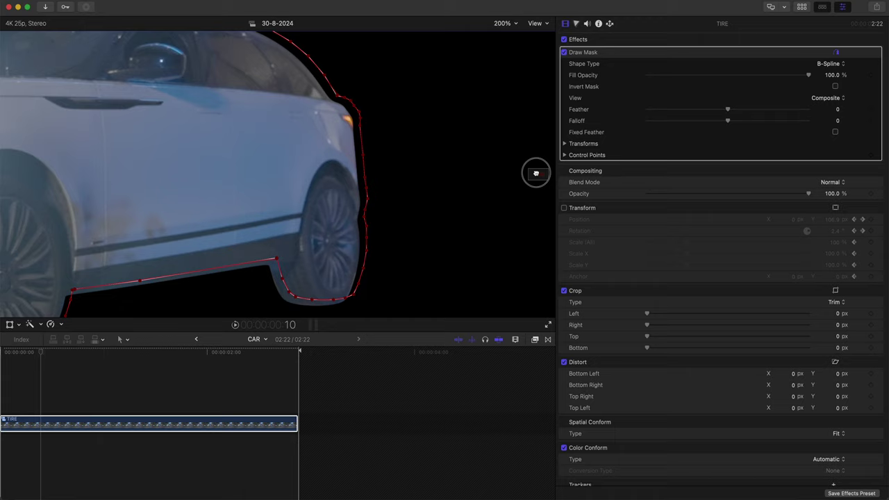
key(shift+z)
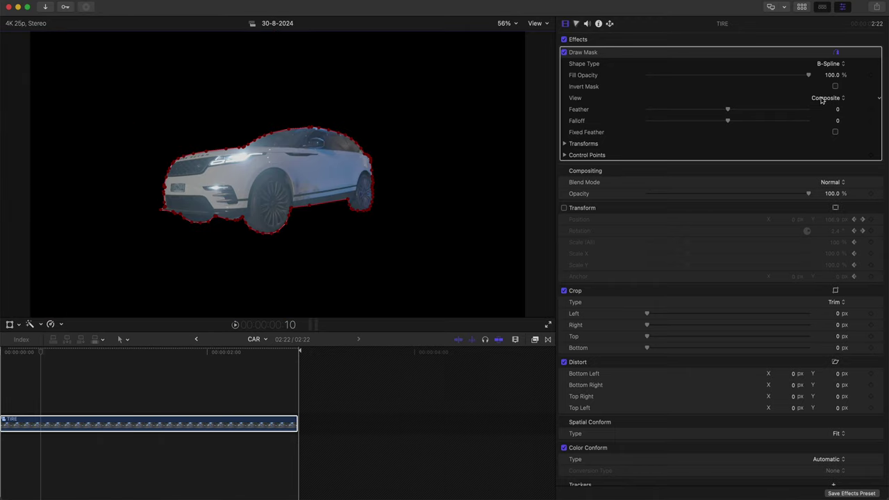
Step: Set the mask View option to Original to show the footage around the car
click(822, 99)
click(825, 90)
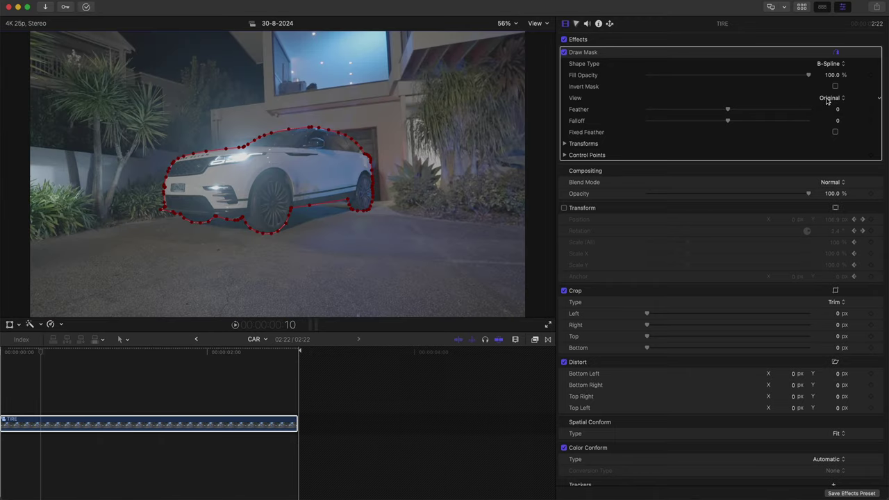
click(828, 99)
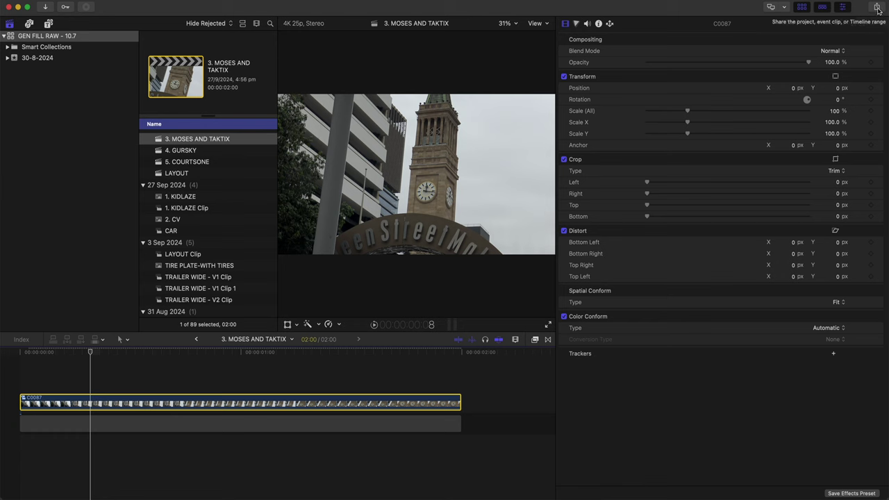
Step: Add an Image Sequence destination to the Share destinations list
click(878, 10)
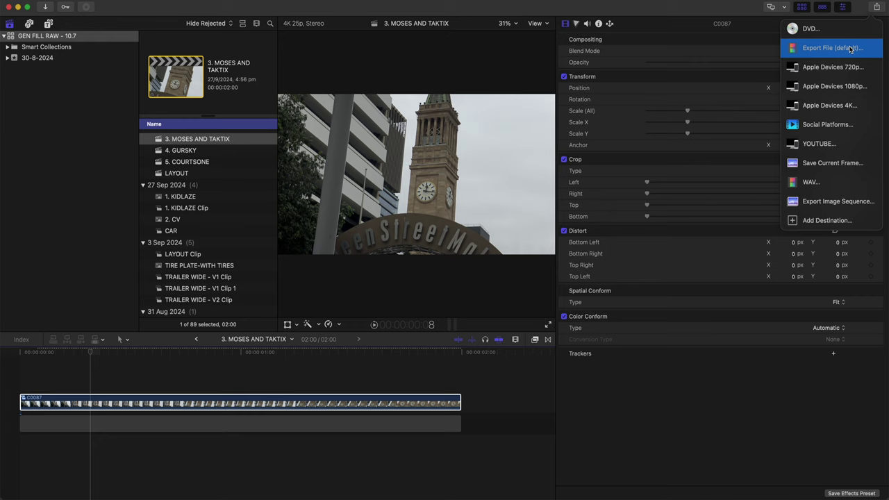
click(809, 220)
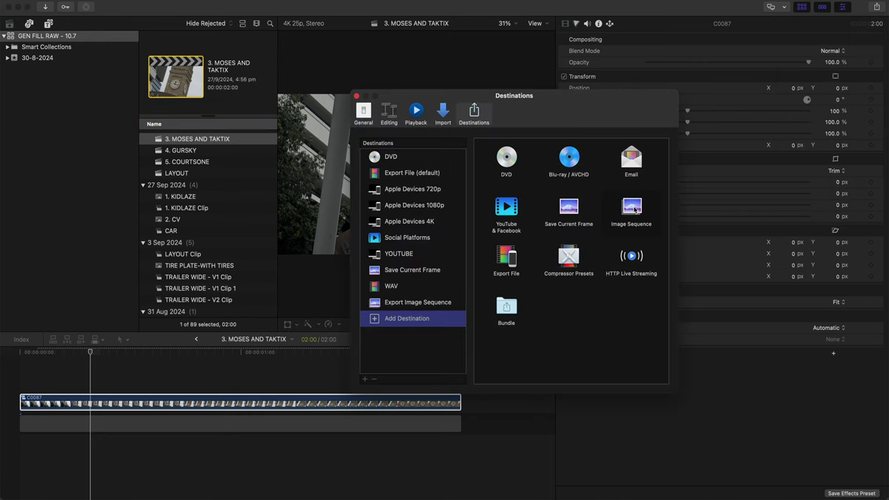
drag(497, 277, 425, 311)
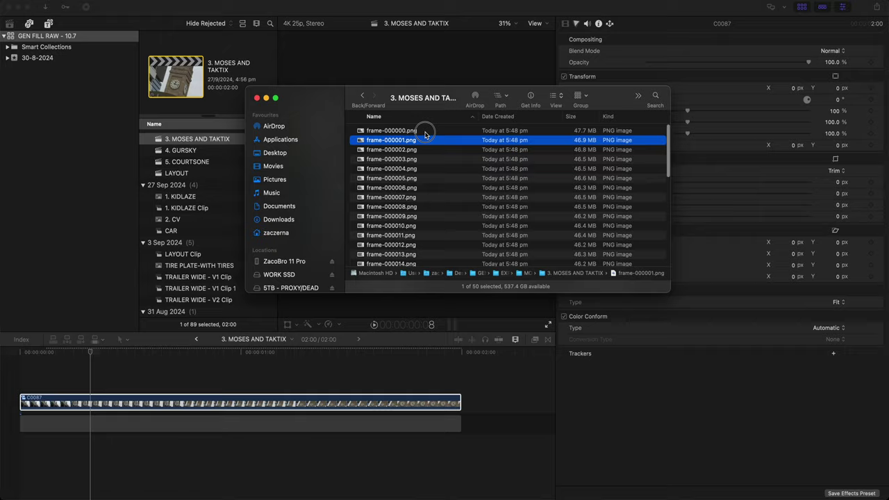
Step: Preview frame-000000.png and the following clock-tower frames in Quick Look
click(425, 130)
key(space)
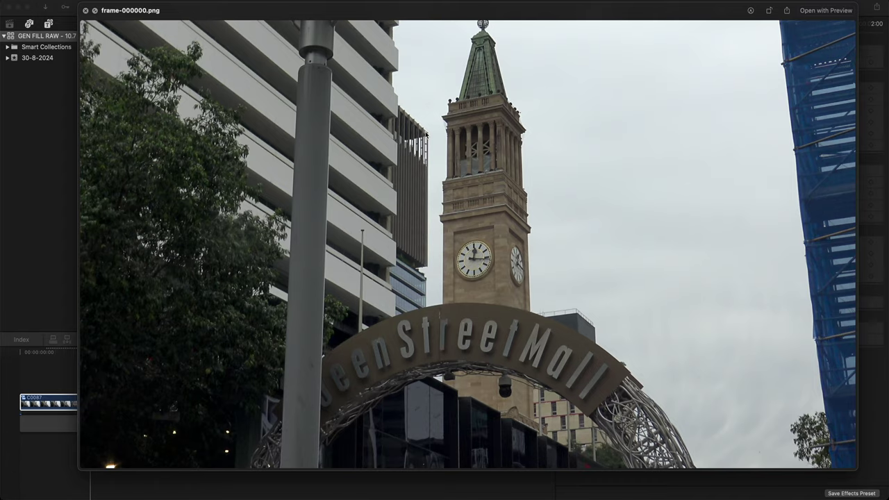
key(space)
key(Down)
key(space)
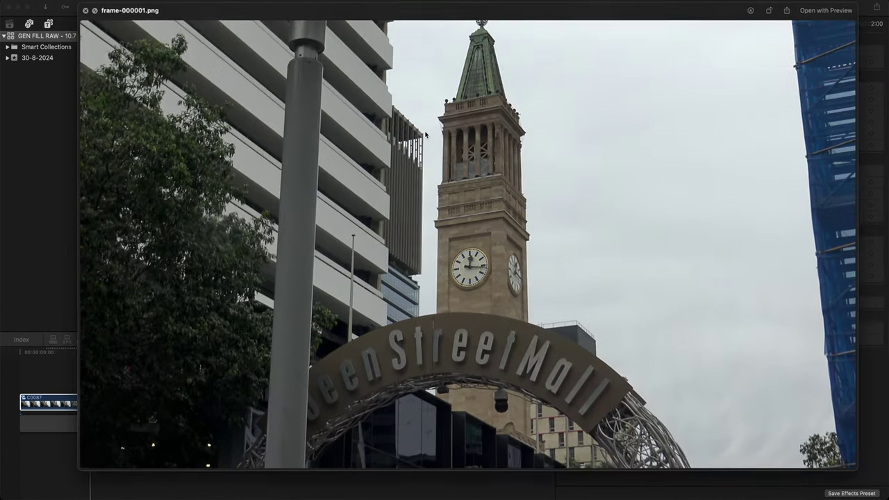
key(Down)
key(Down)
key(Down)
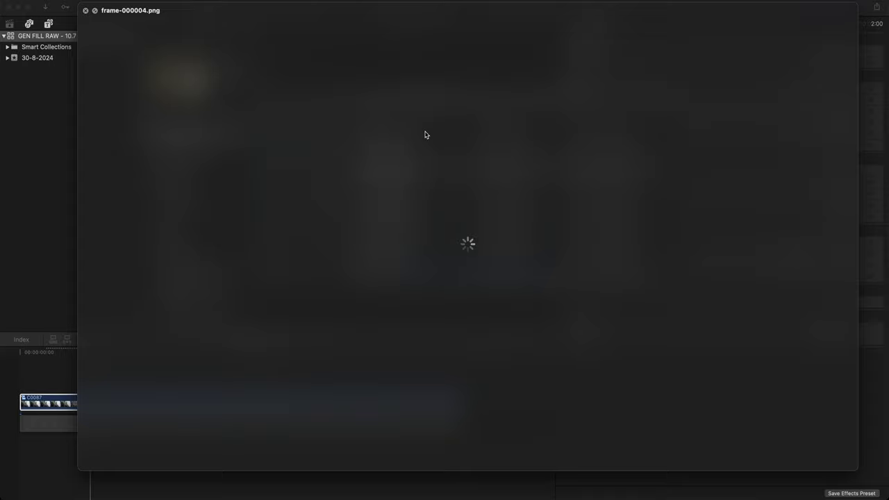
key(Down)
key(Down)
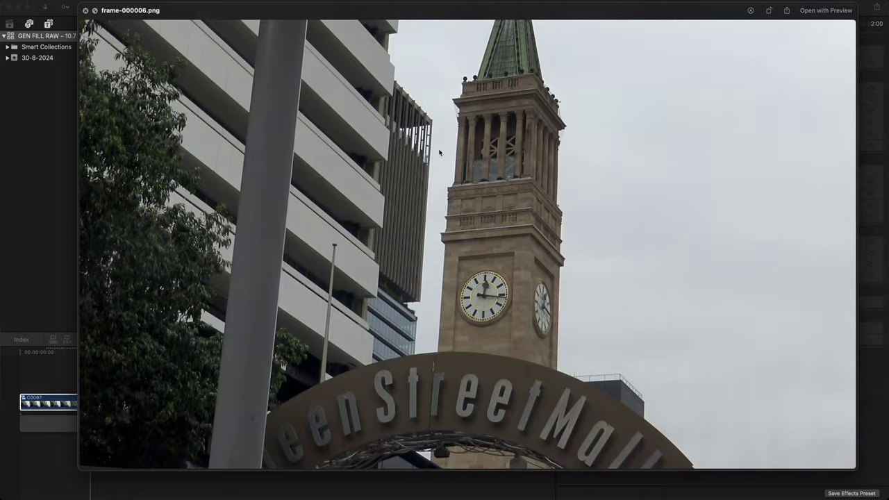
key(space)
Step: Select all 50 exported frame PNGs in the folder
scroll(448, 236, down, 10)
click(449, 234)
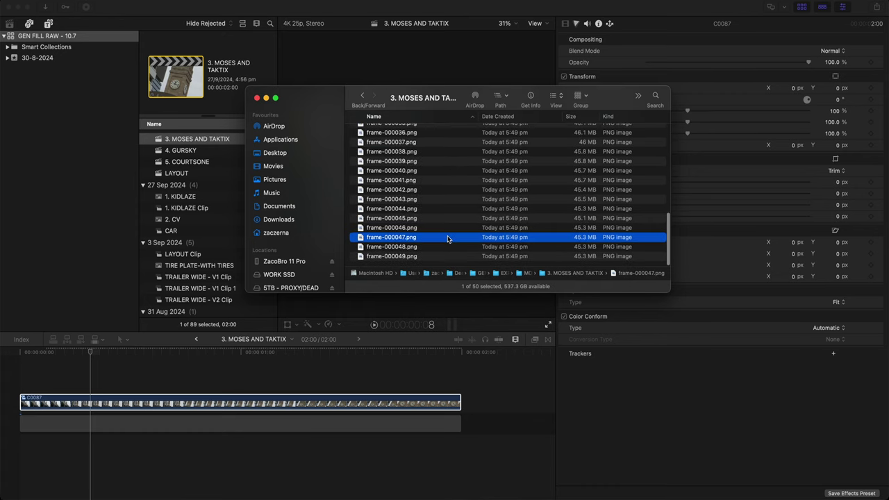
key(super+a)
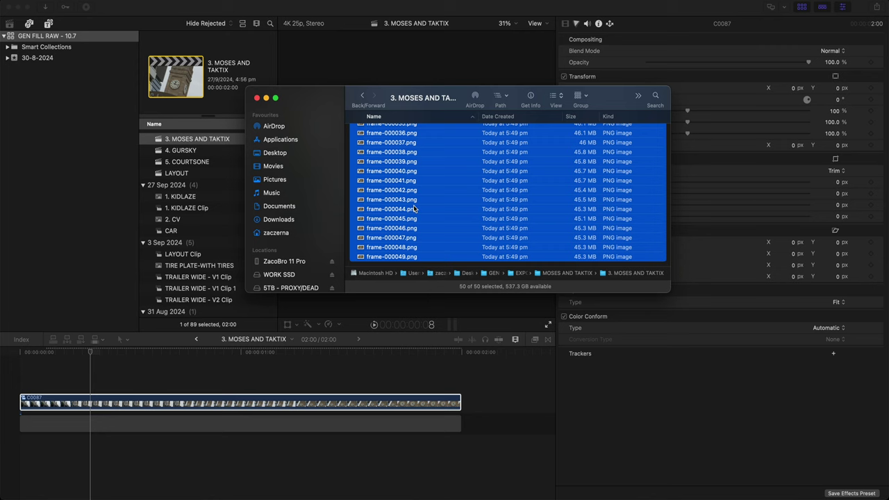
scroll(414, 208, up, 10)
Step: Switch back through the open frame documents in Photoshop to the clock frame to edit
click(414, 207)
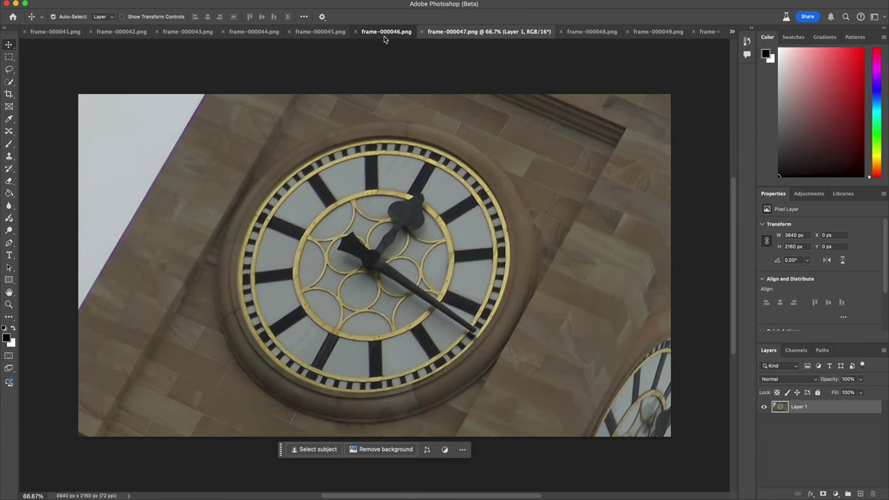
click(384, 32)
click(319, 32)
click(269, 33)
click(188, 33)
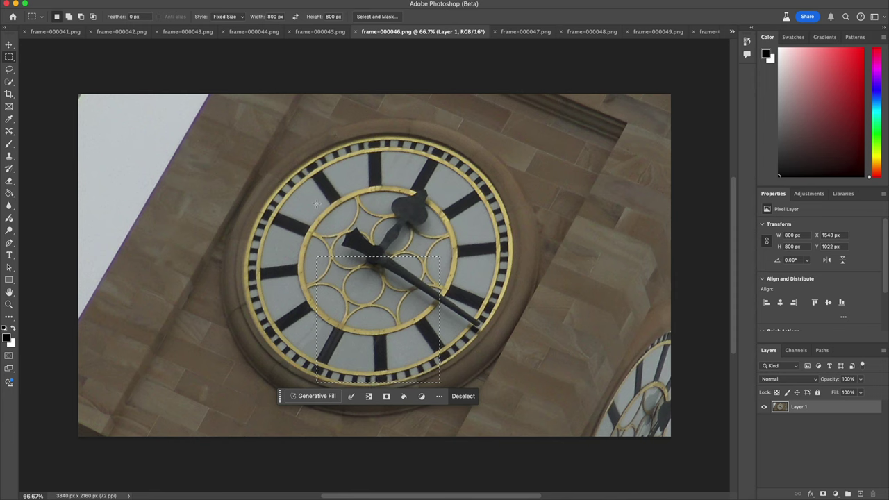
Step: Draw an elliptical selection over the clock face and choose the third 'coin' variation
click(9, 57)
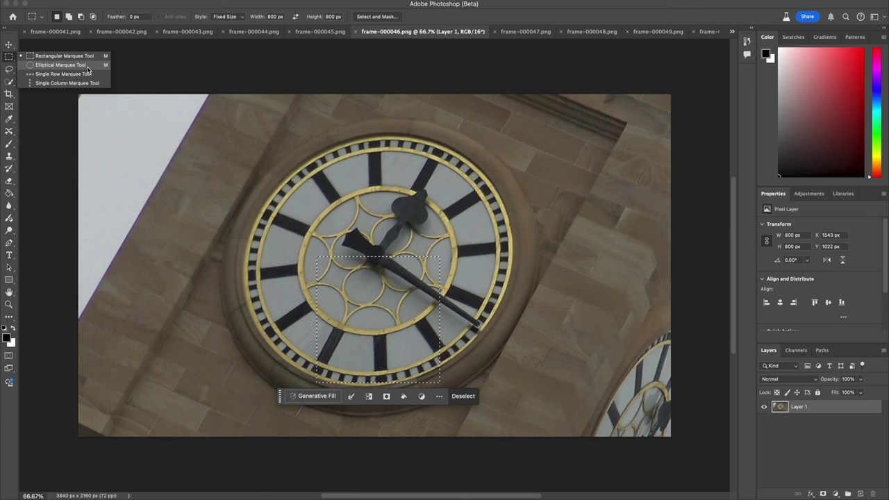
click(61, 65)
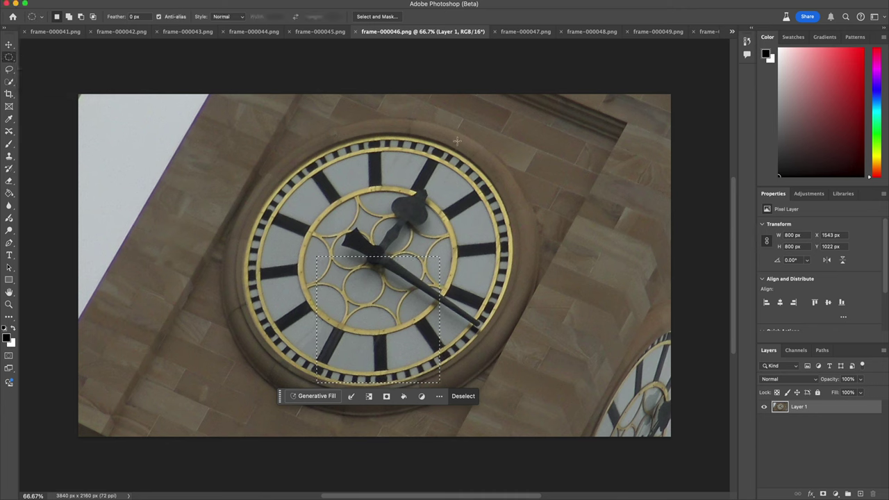
drag(459, 135, 187, 409)
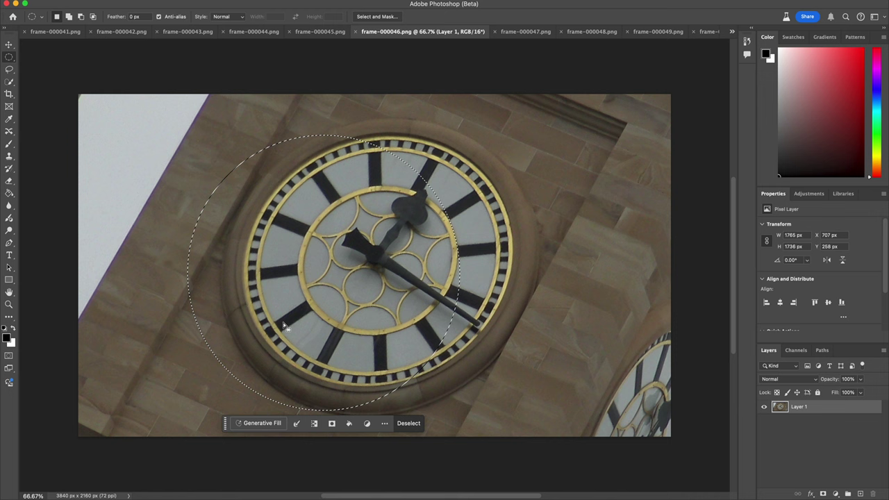
drag(296, 316, 351, 308)
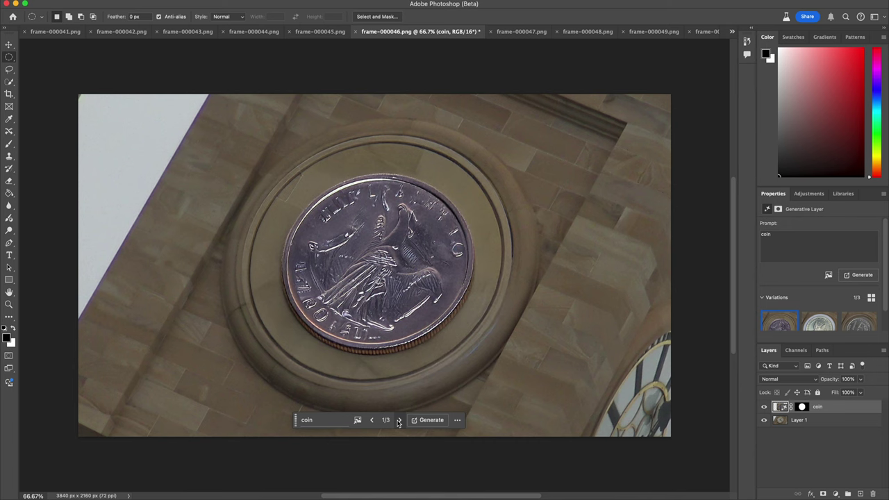
click(398, 420)
click(398, 420)
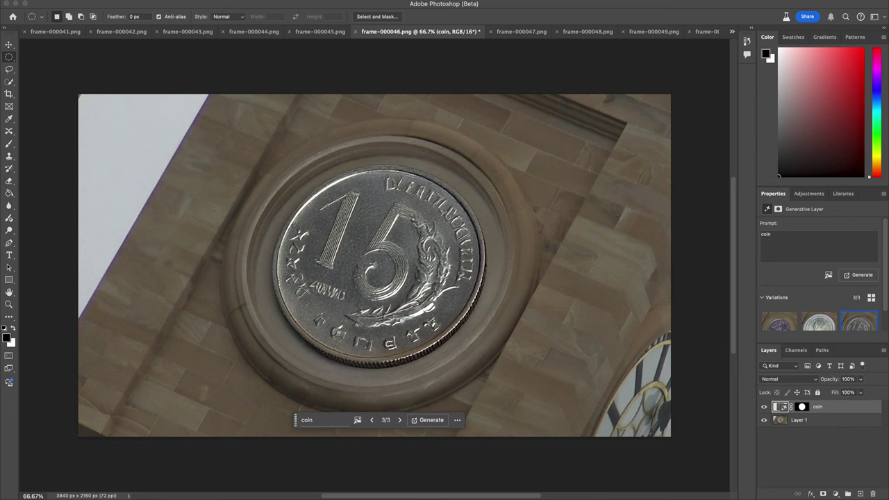
Step: Quick Export the coin-edited frame-000046 as a PNG
click(94, 0)
mouse_move(204, 147)
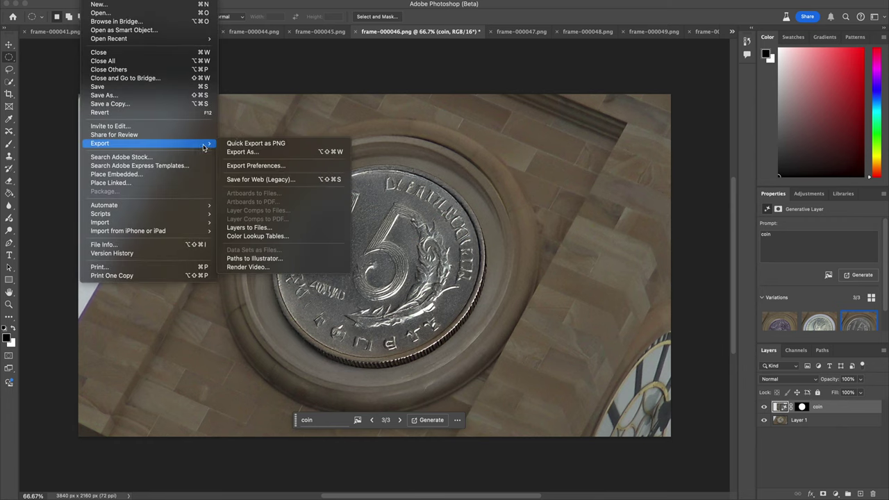
click(237, 142)
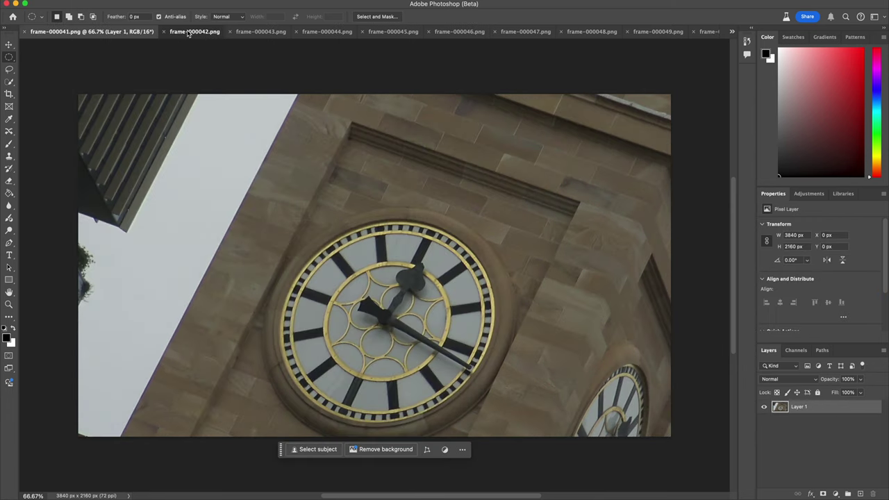
Step: Compare neighbouring frames 000042 through 000048 against the coin-edited frame
click(189, 32)
click(259, 31)
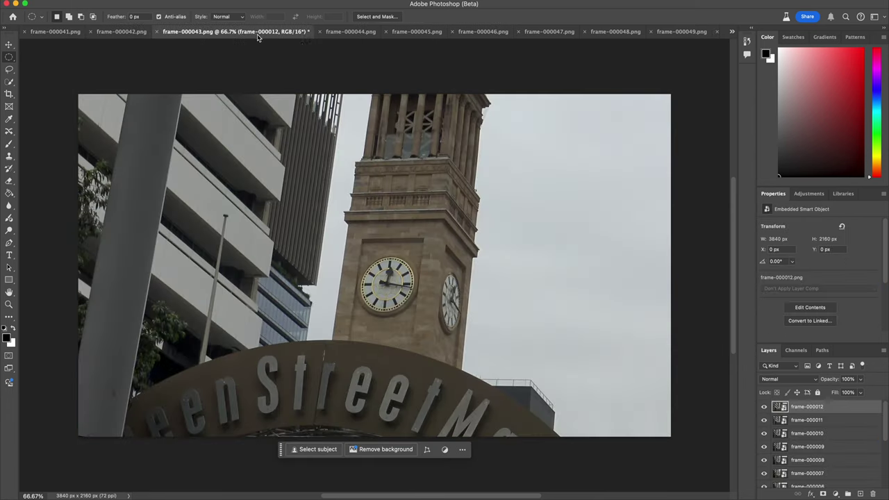
click(324, 32)
click(416, 33)
click(459, 33)
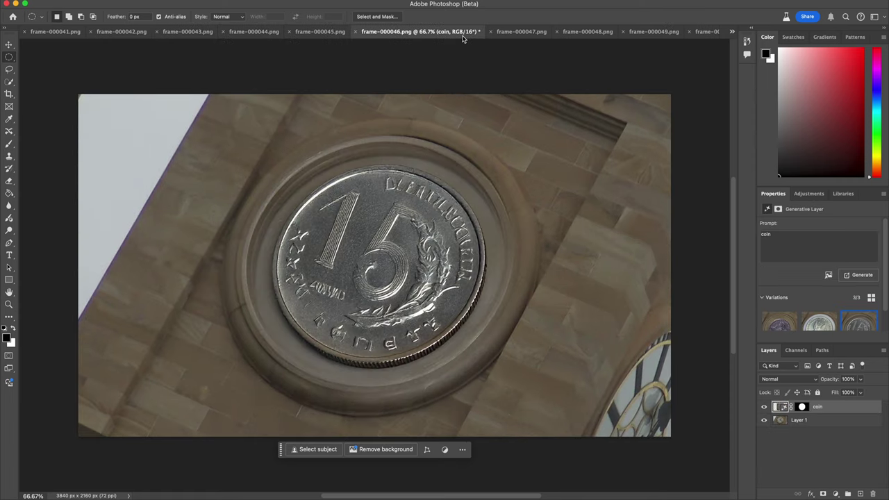
click(506, 36)
click(570, 34)
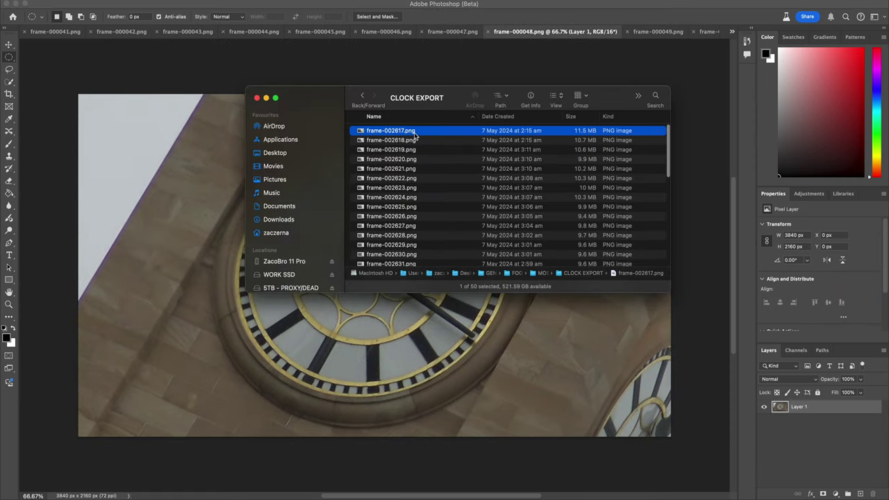
Step: Quick Look through the exported clock frames, then select all 50 in CLOCK EXPORT
key(space)
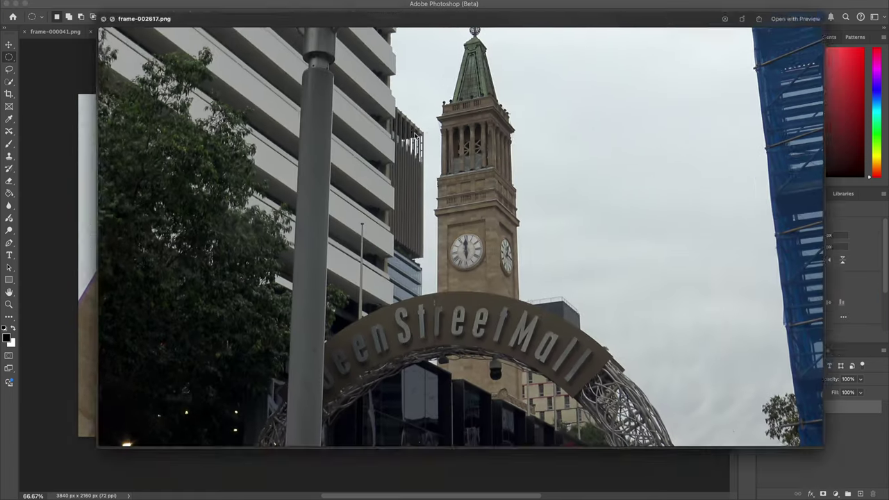
key(Down)
key(Down)
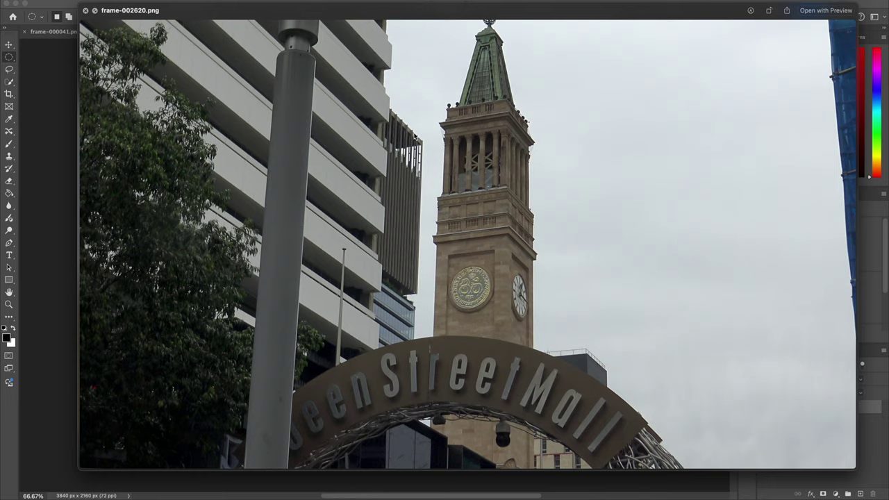
key(Down)
key(Down)
key(Down)
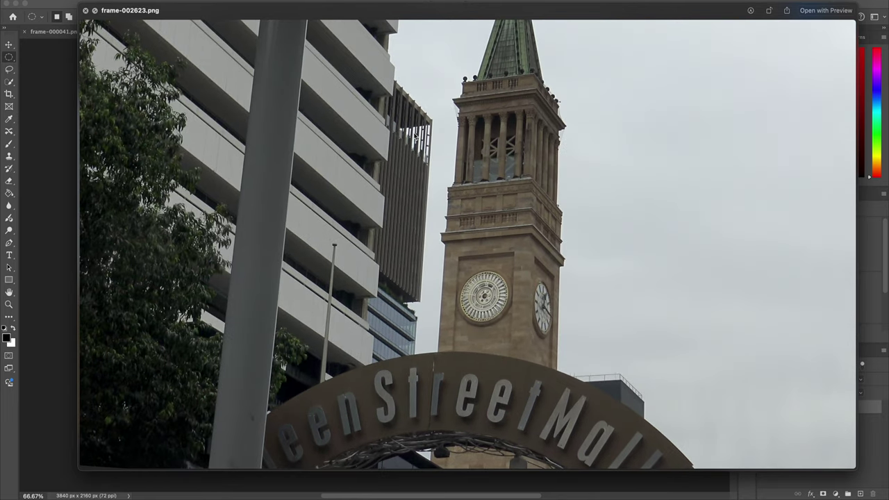
key(Down)
key(Down)
key(Down)
key(Down)
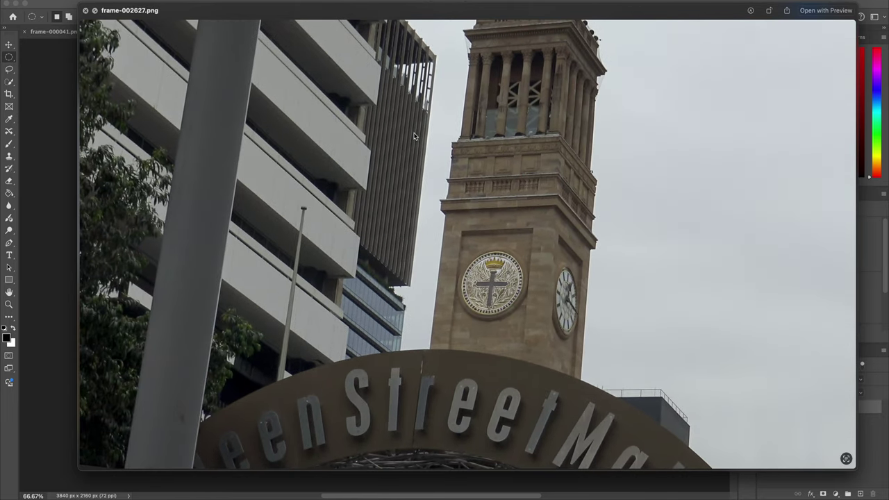
key(Down)
key(Down)
key(Down)
key(Down)
key(Down)
key(Down)
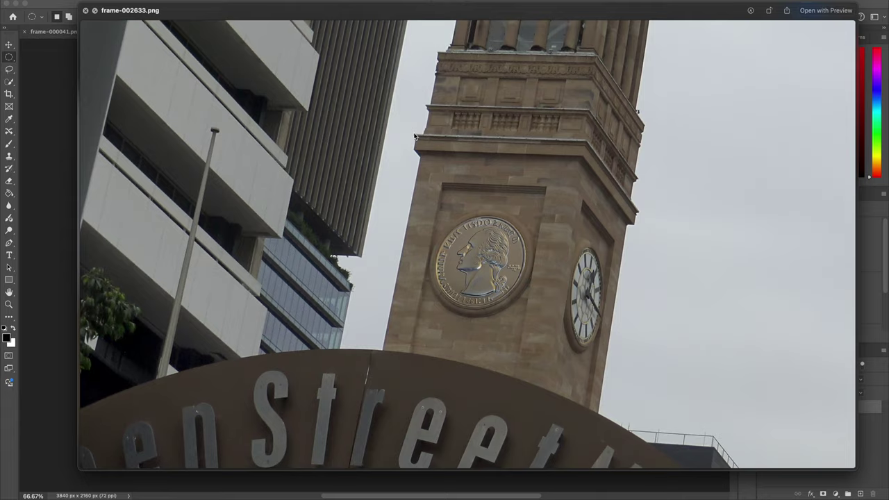
key(Down)
key(Down)
key(Down)
key(Down)
key(Down)
key(Down)
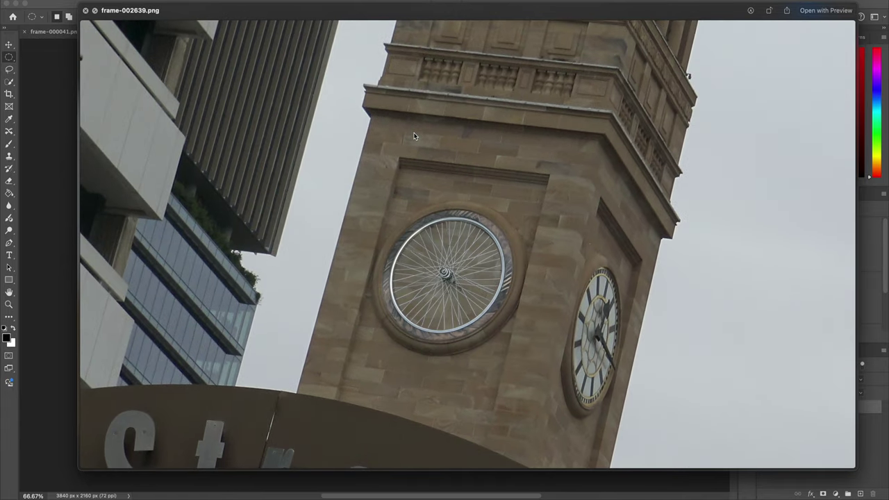
key(Down)
key(Down)
key(Down)
key(Down)
key(Down)
key(Down)
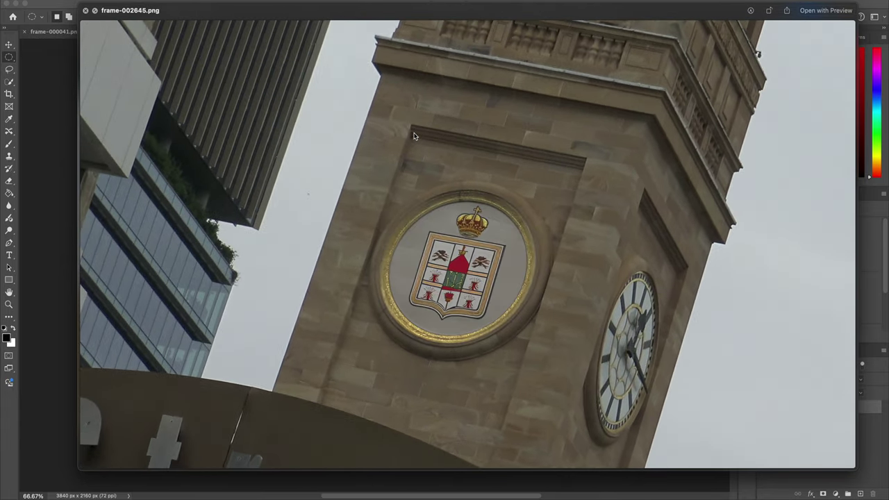
key(Down)
key(Down)
key(Down)
key(space)
click(435, 188)
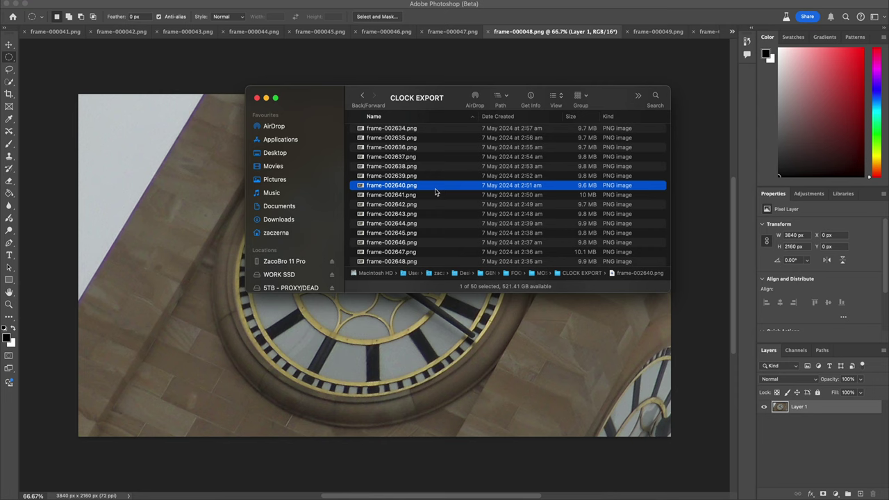
key(super+a)
Step: Drag the 50 clock frames from Finder into the timeline after clip C0087
click(234, 470)
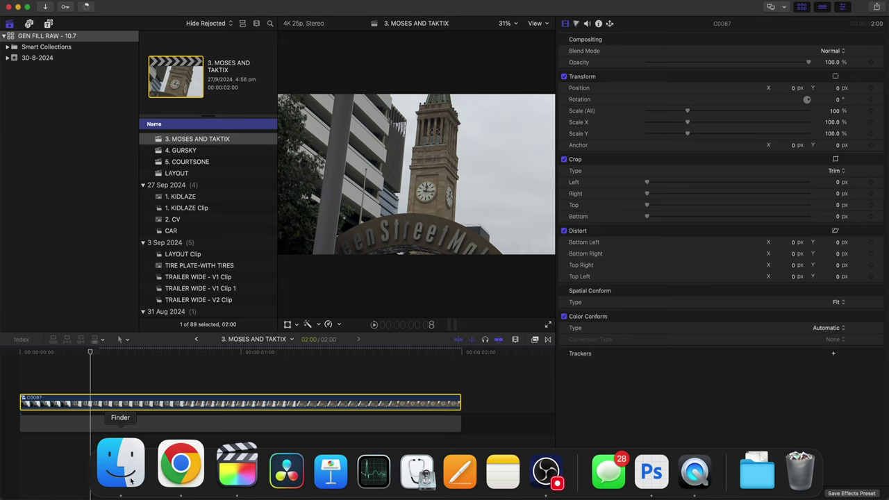
click(123, 470)
drag(389, 174, 469, 410)
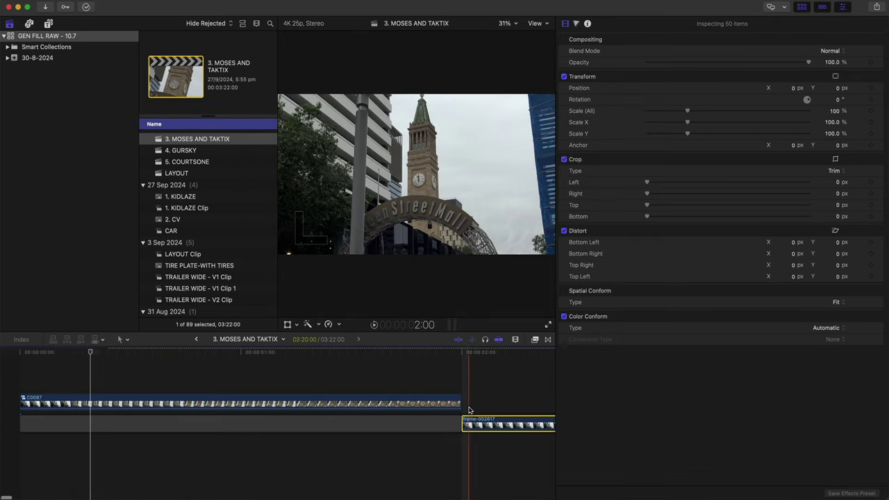
key(super+minus)
key(super+minus)
key(super+minus)
key(super+minus)
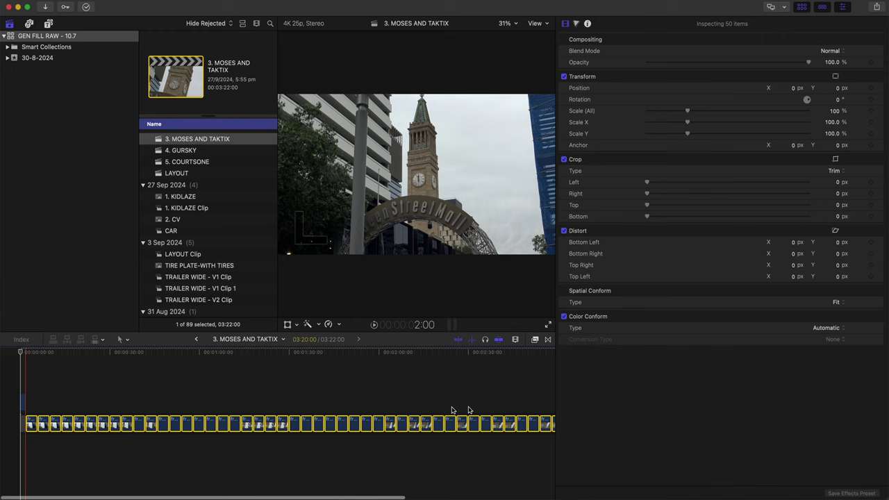
click(50, 439)
key(super+equal)
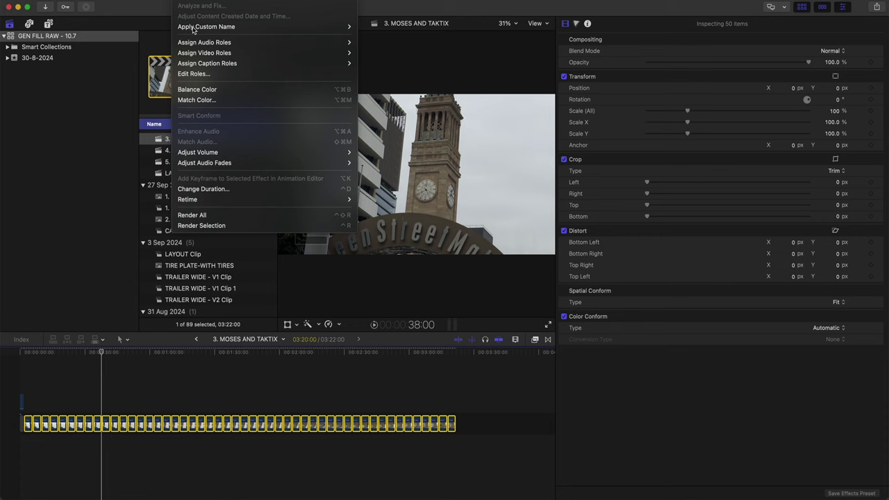
Step: Change the duration of the selected frames to 1 frame each
click(211, 192)
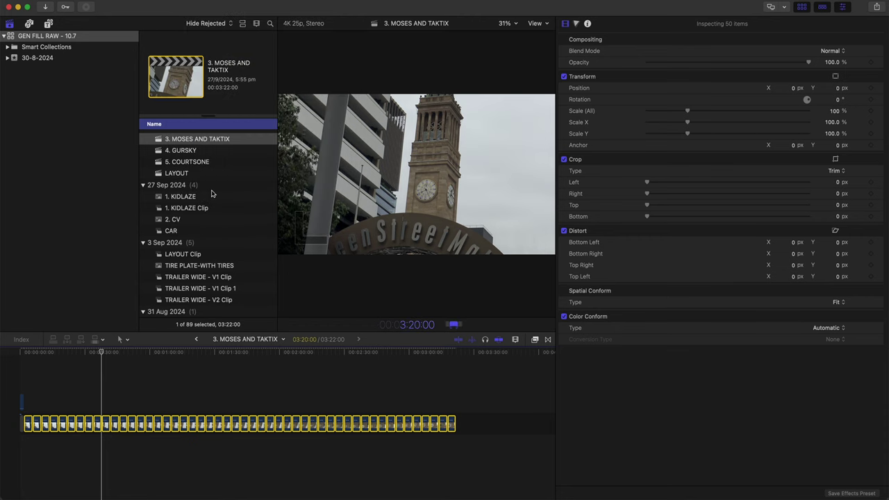
text(1)
key(Return)
Step: Play back the project to check the one-frame clock sequence following C0087
click(28, 424)
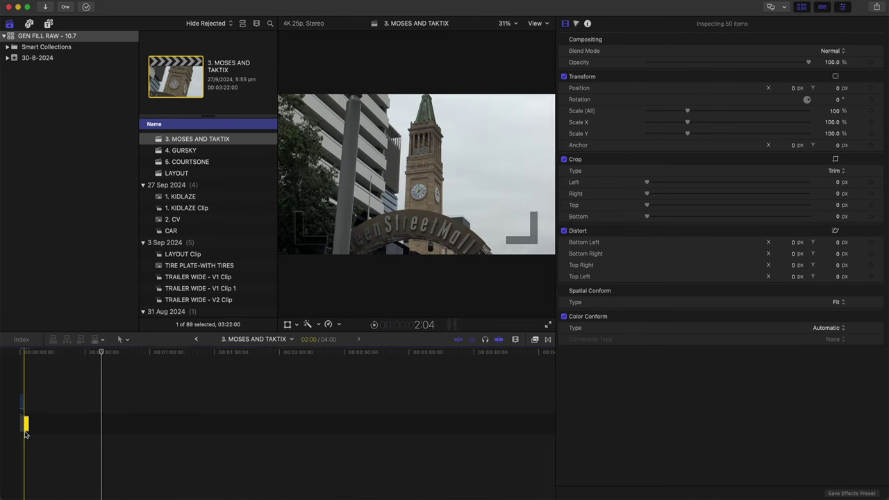
key(super+equal)
key(super+minus)
key(super+minus)
key(super+minus)
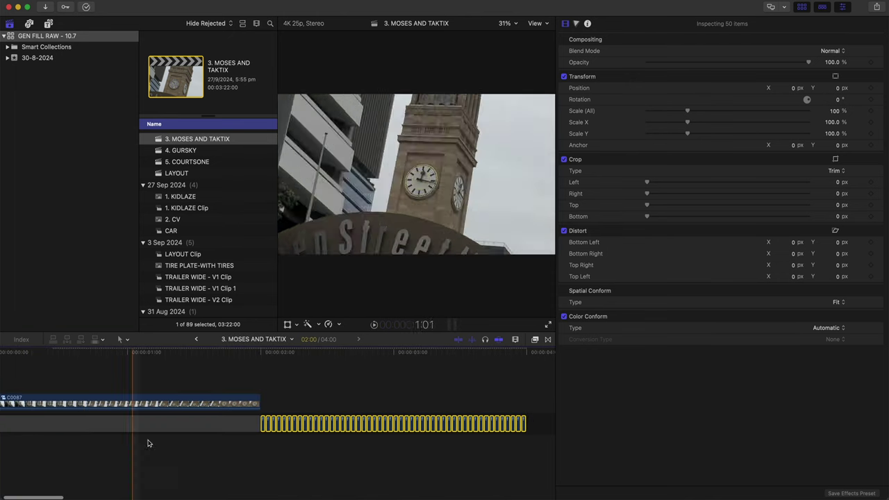
click(271, 457)
key(shift+z)
key(space)
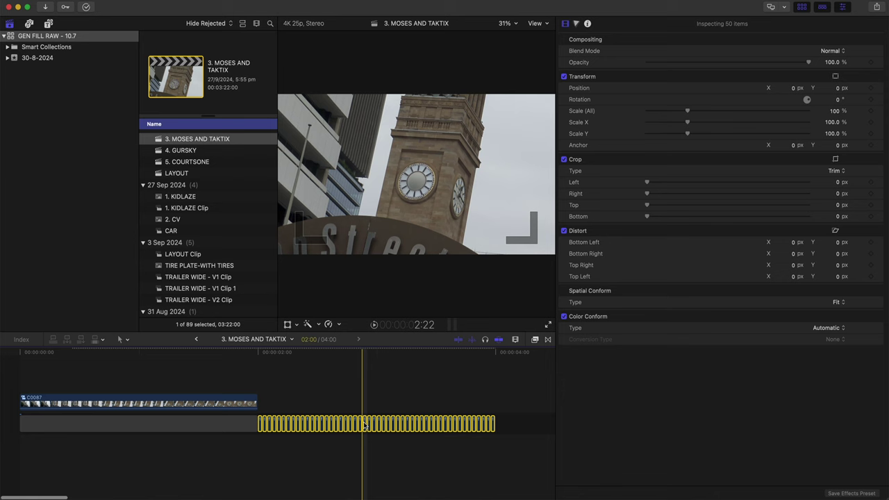
click(205, 419)
click(138, 401)
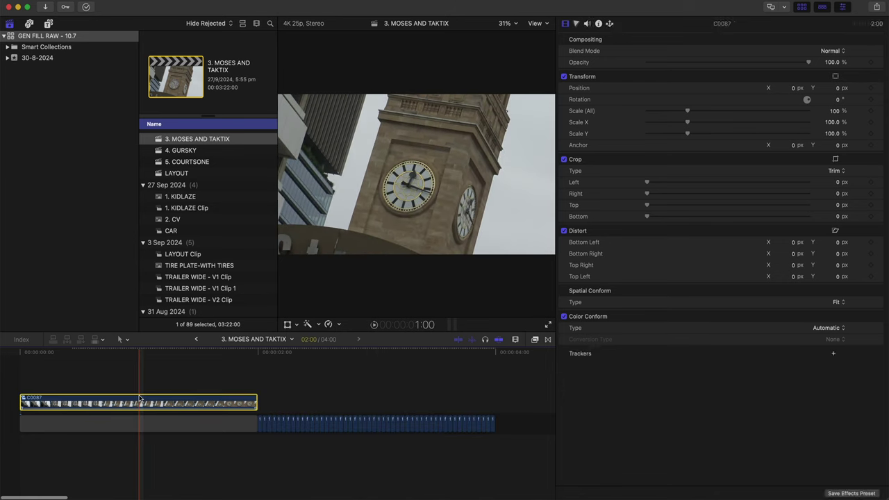
click(38, 430)
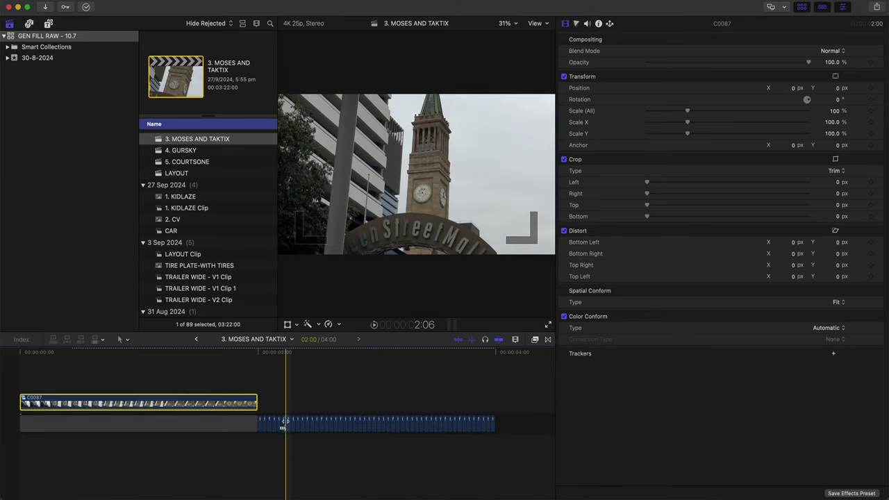
key(space)
key(space)
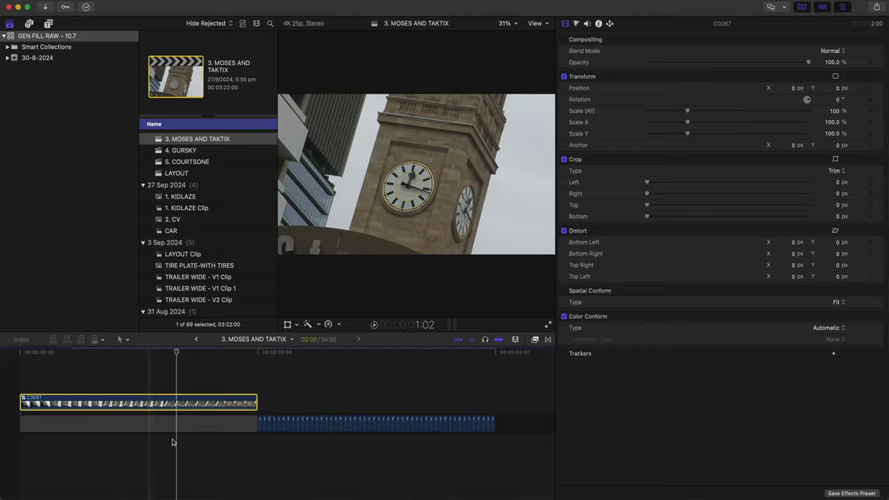
key(space)
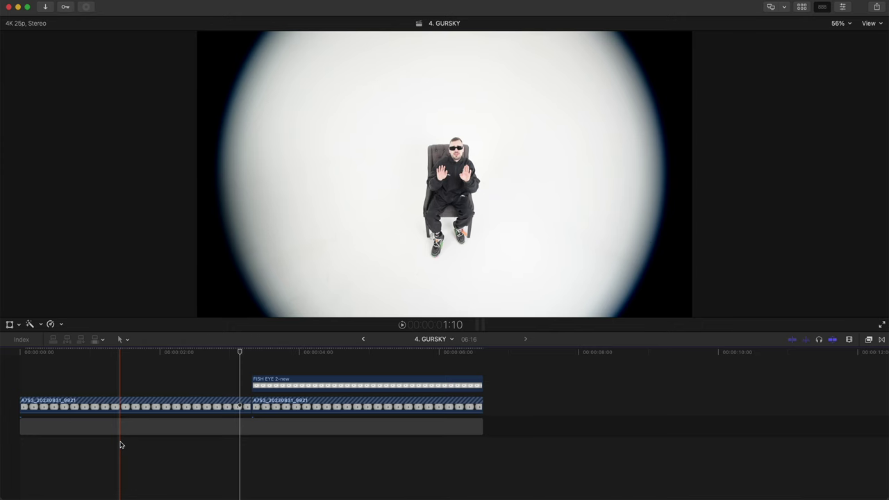
Step: Play back the GURSKY shots and inspect the FISH EYE 2-new clip
key(space)
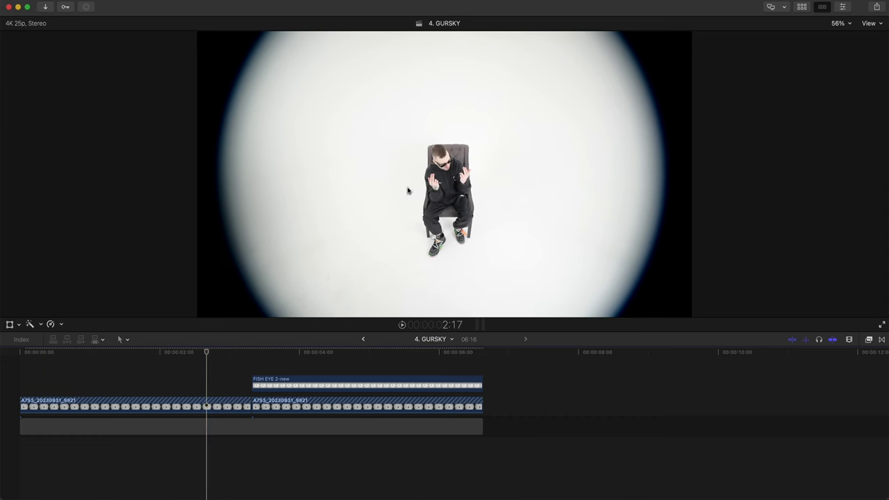
key(space)
key(space)
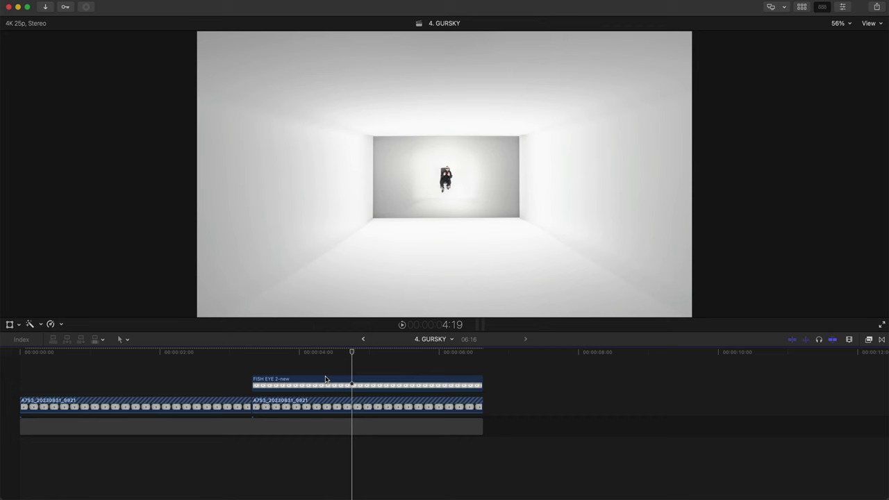
click(325, 379)
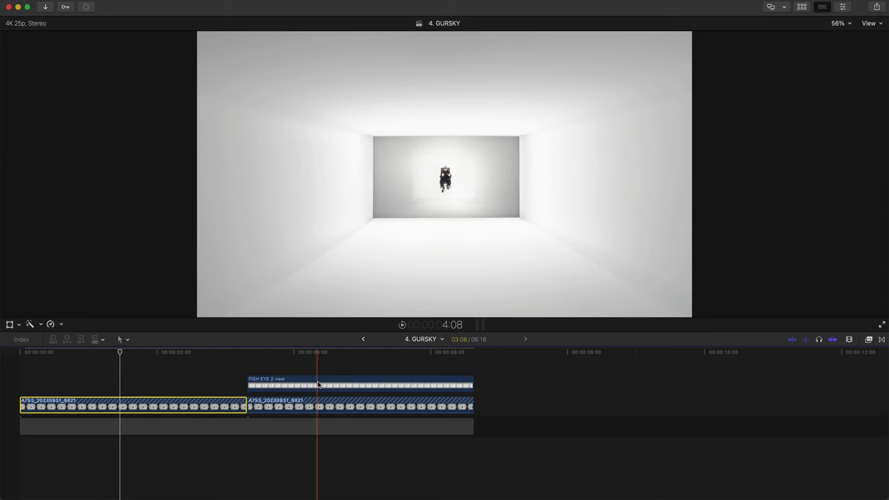
click(318, 384)
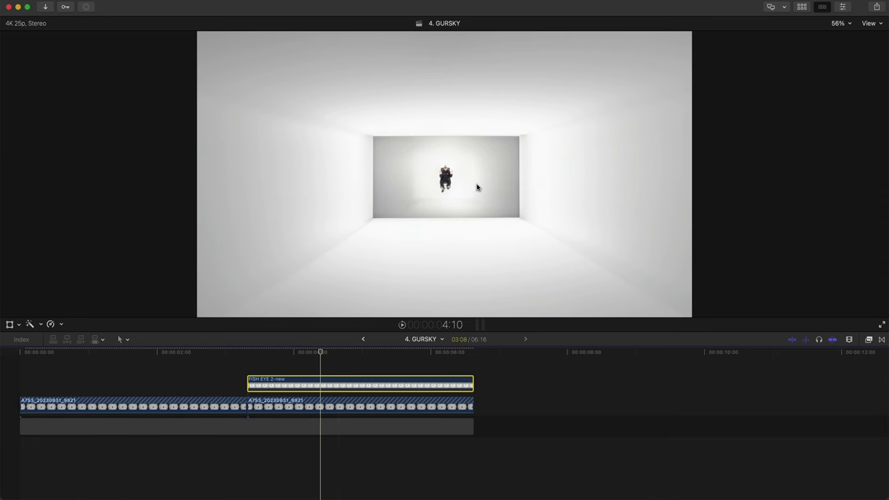
click(113, 368)
Step: Scale the first A7S3 clip down to 22% in the Inspector
click(113, 403)
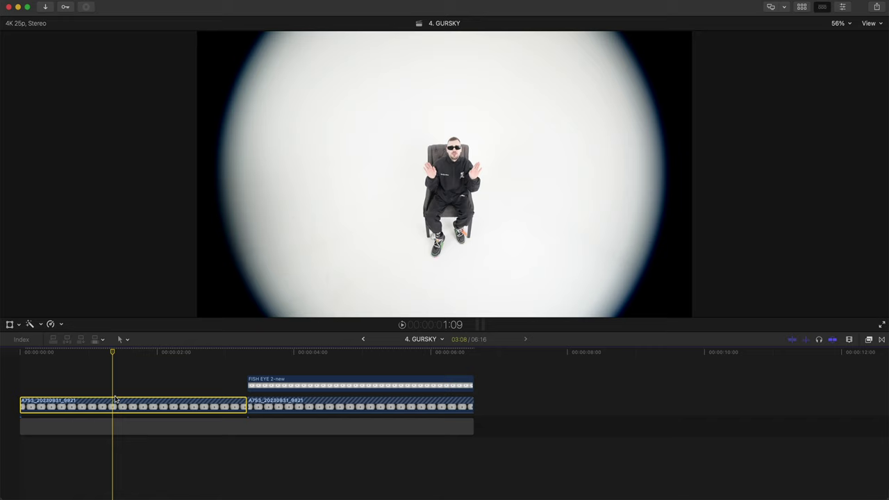
click(842, 7)
drag(839, 264, 838, 270)
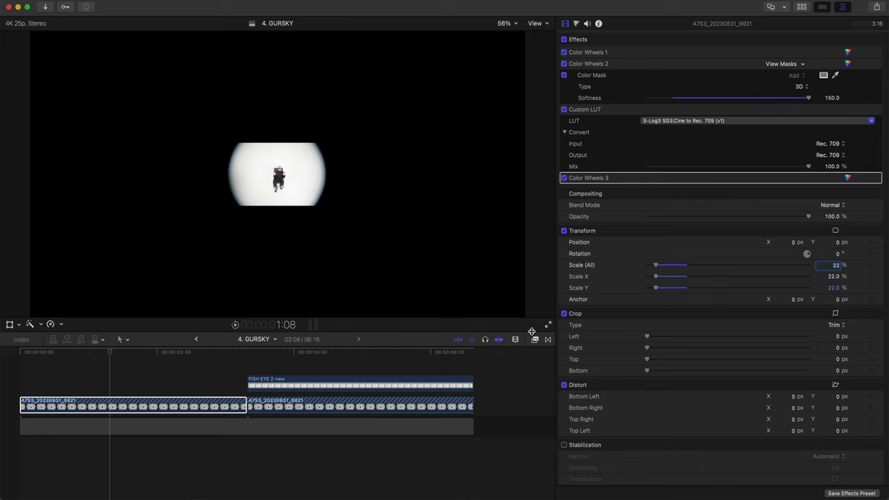
key(Return)
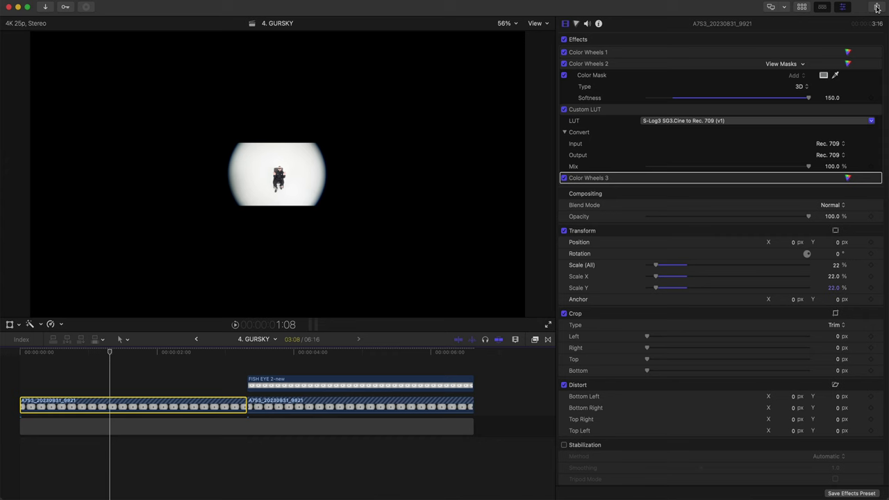
Step: Save the current frame as a PNG still named 4. GURSKY
click(876, 8)
click(816, 164)
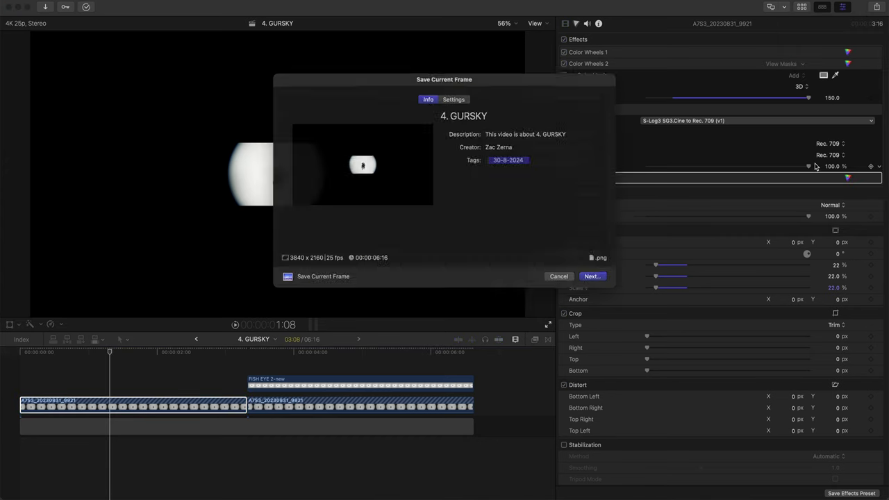
click(473, 95)
key(Return)
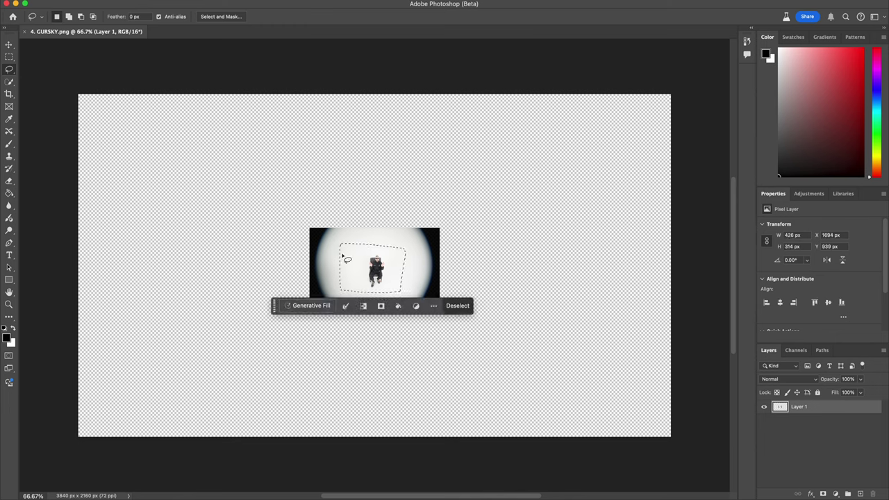
Step: Invert the selection to the empty canvas and load the white-hallway image as the fill reference
click(363, 306)
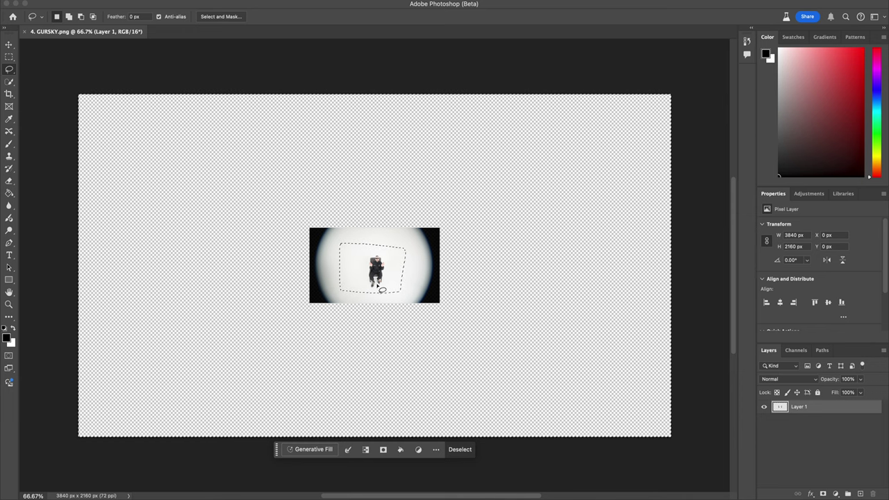
click(317, 450)
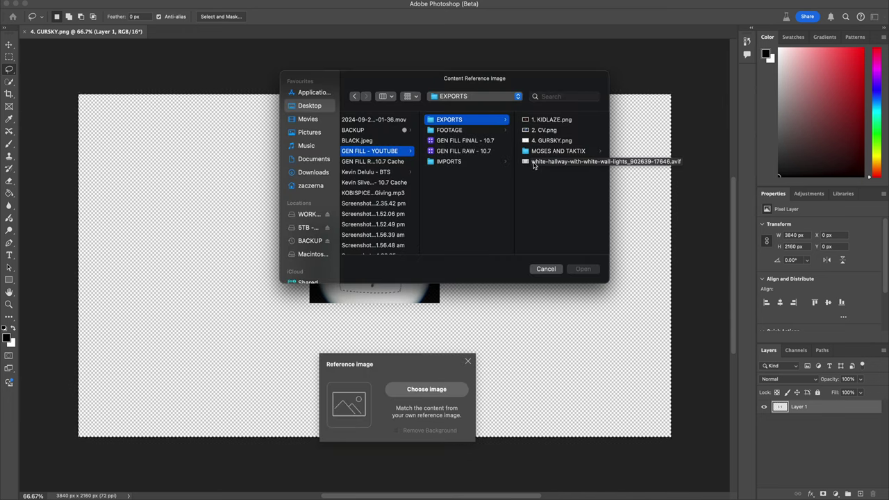
click(533, 165)
key(space)
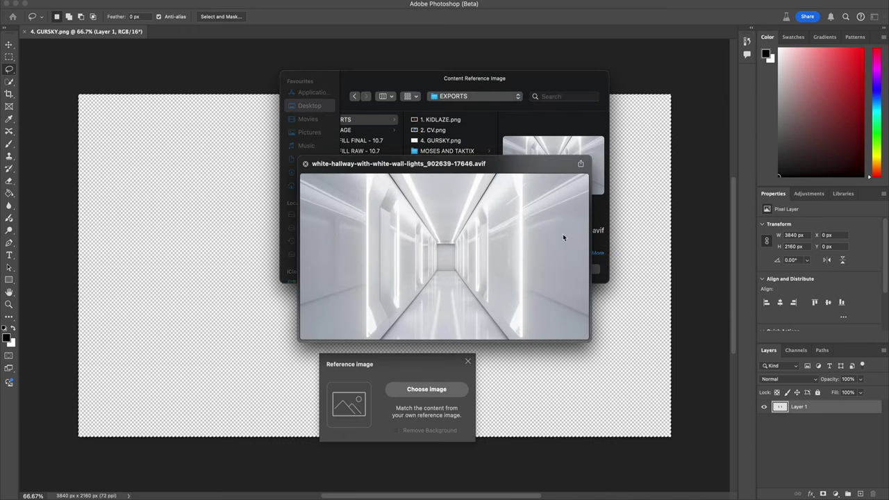
key(space)
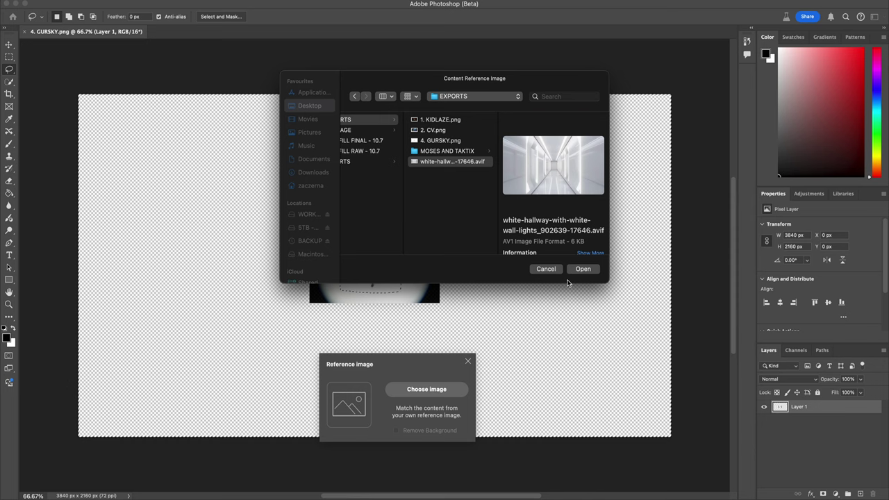
click(583, 270)
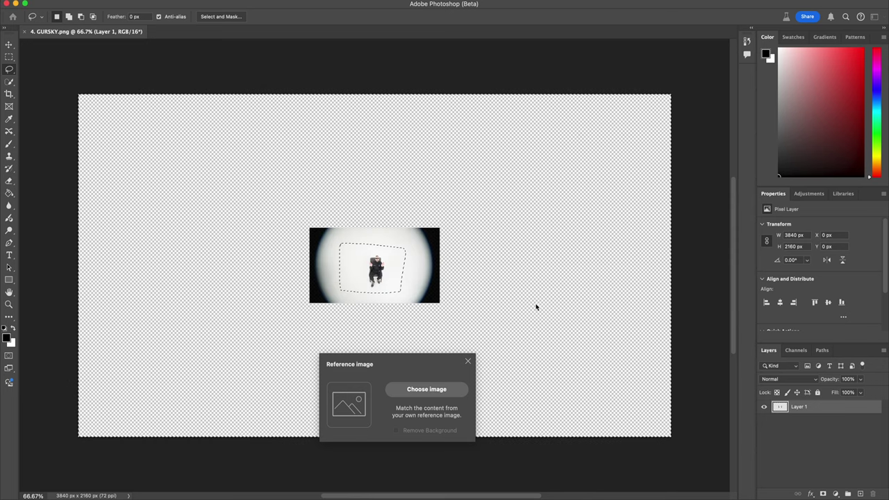
Step: Generate a fill with the prompt 'add hallway' and keep the first variation
click(343, 449)
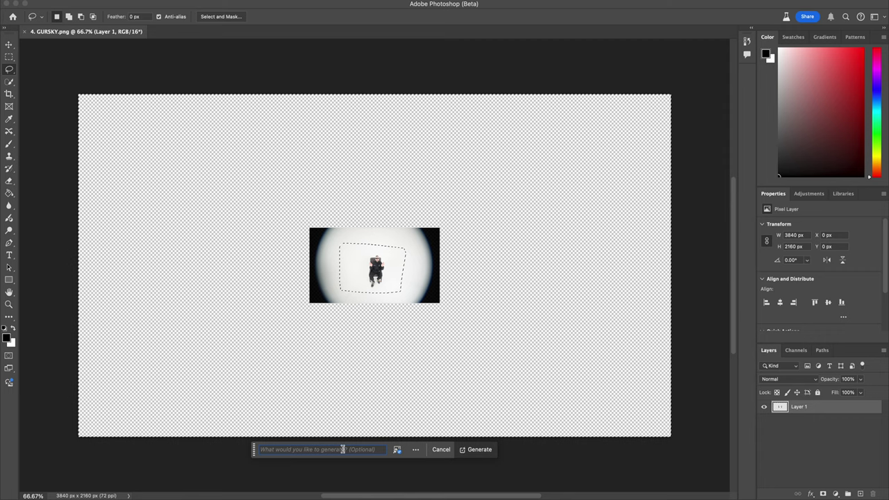
text(add hallway)
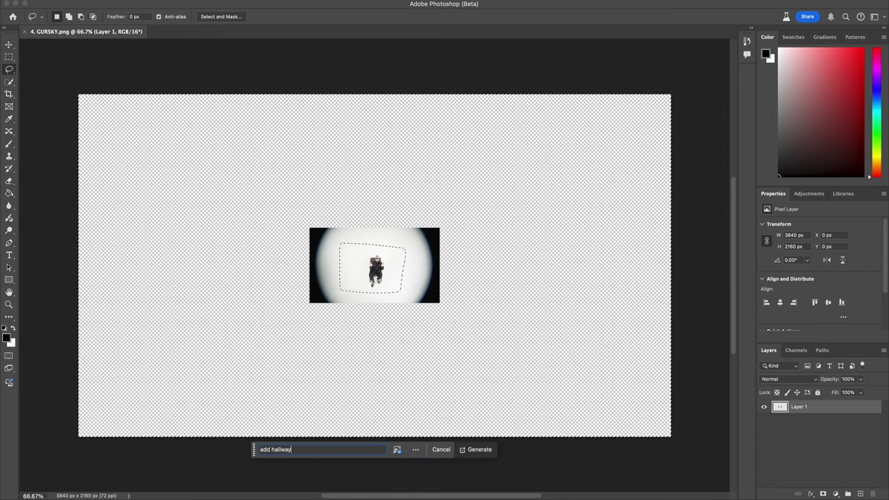
key(Return)
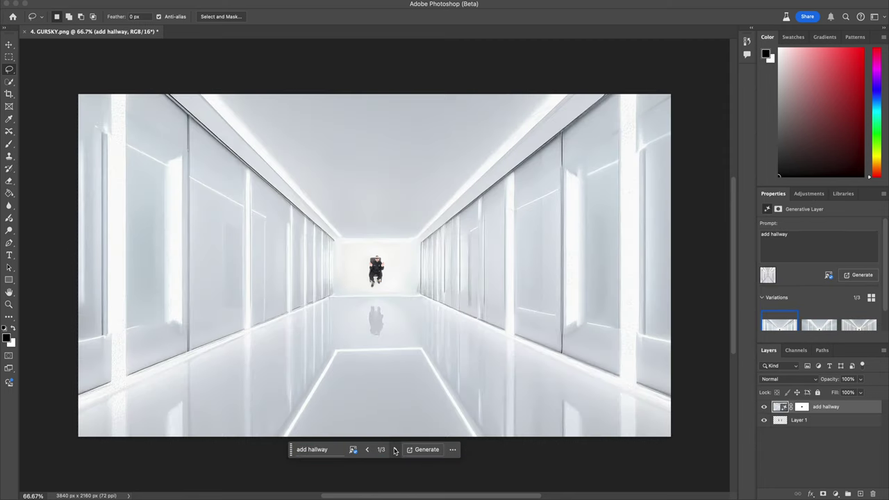
click(394, 450)
click(393, 450)
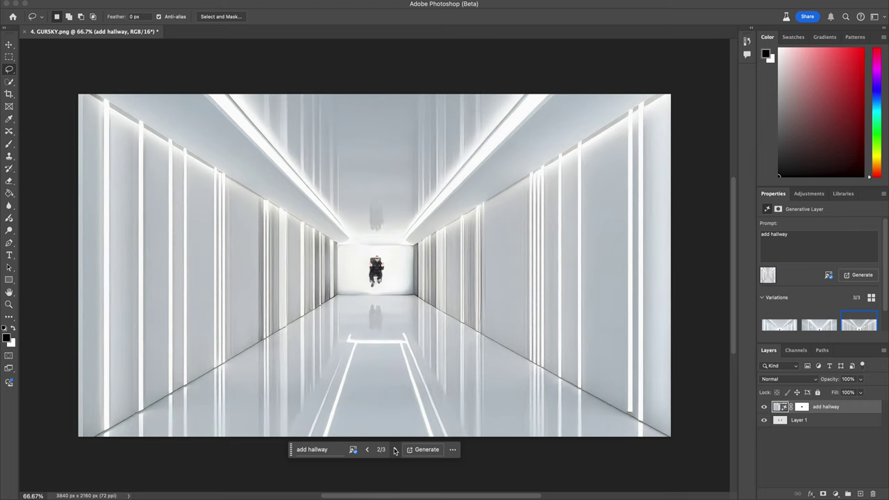
click(394, 450)
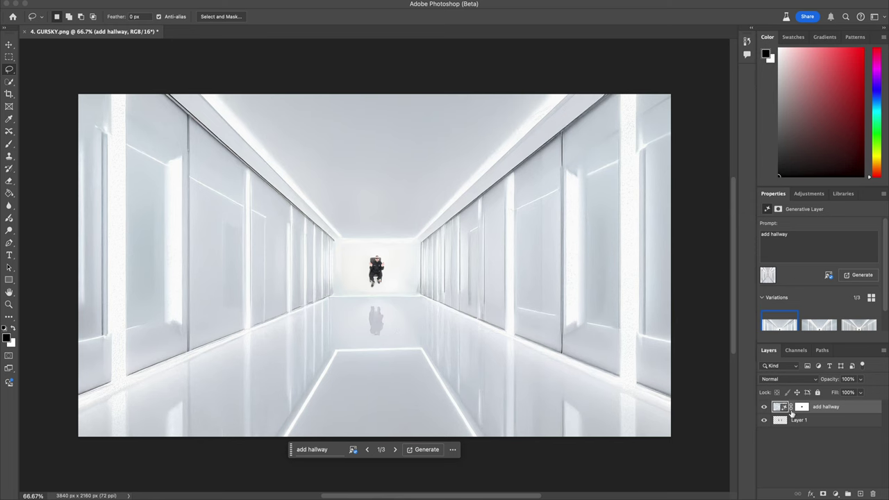
Step: Hide Layer 1 and quick-export the image as 4. GURSKY.png into IMPORTS
click(786, 432)
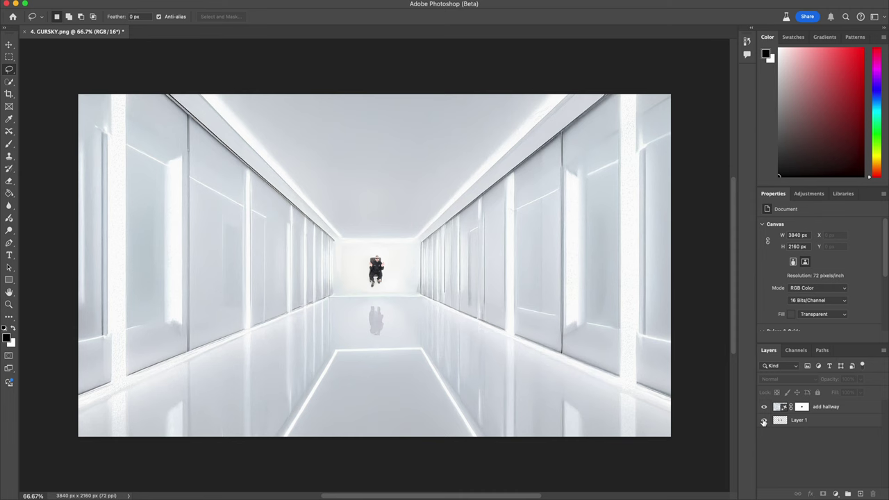
click(764, 420)
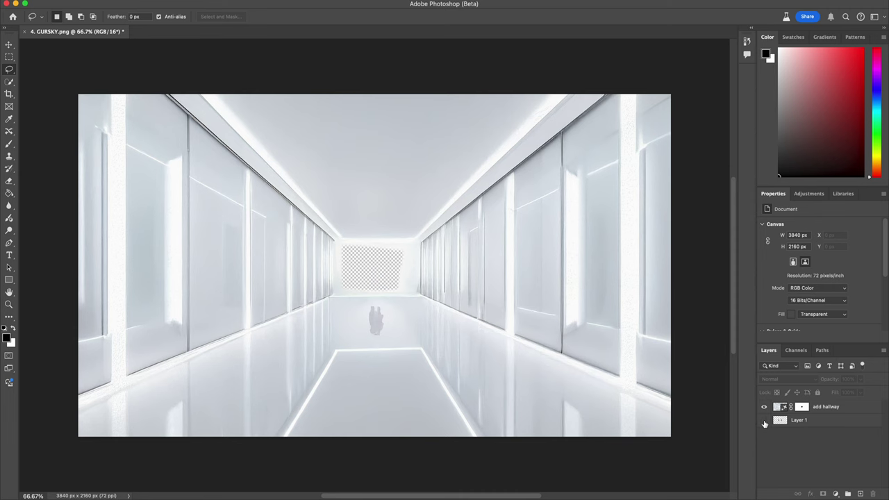
click(92, 0)
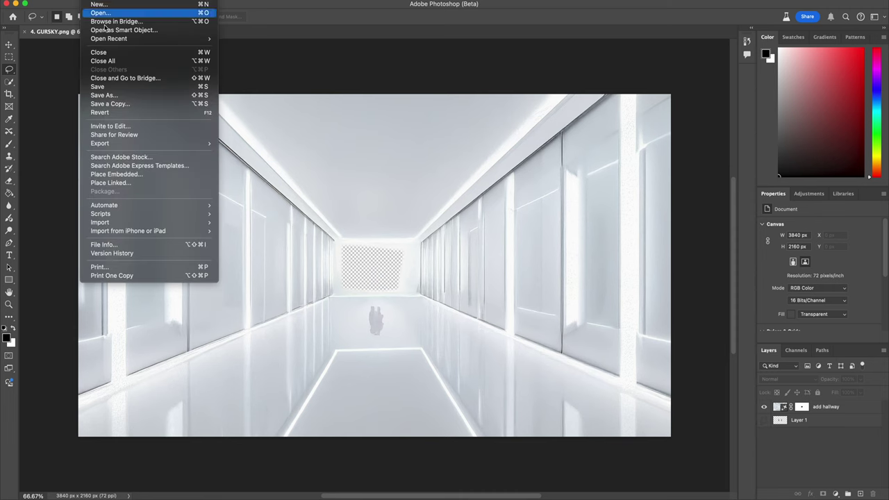
mouse_move(184, 143)
click(235, 143)
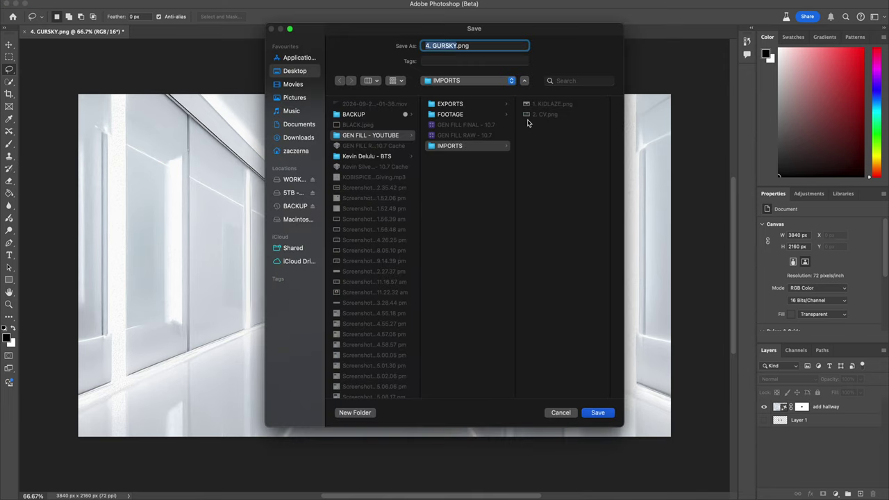
key(Return)
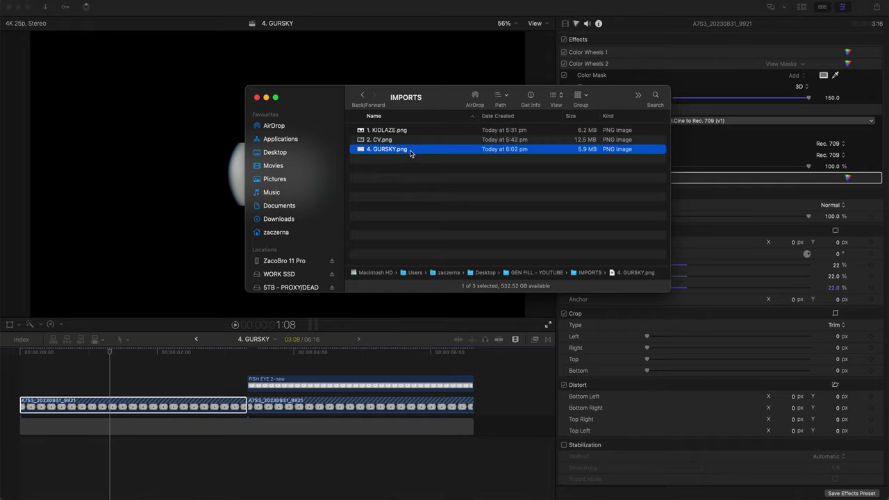
Step: Place 4. GURSKY.png above the first A7S3 clip and toggle it off and on with V to compare
key(space)
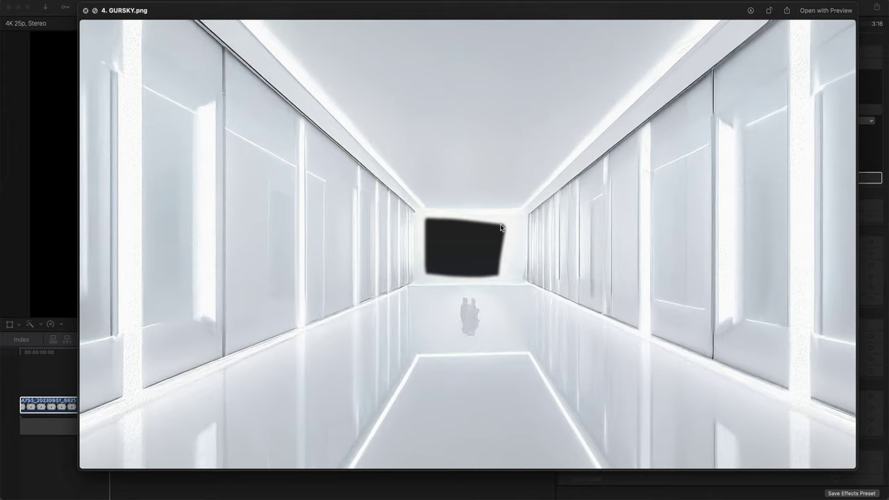
key(space)
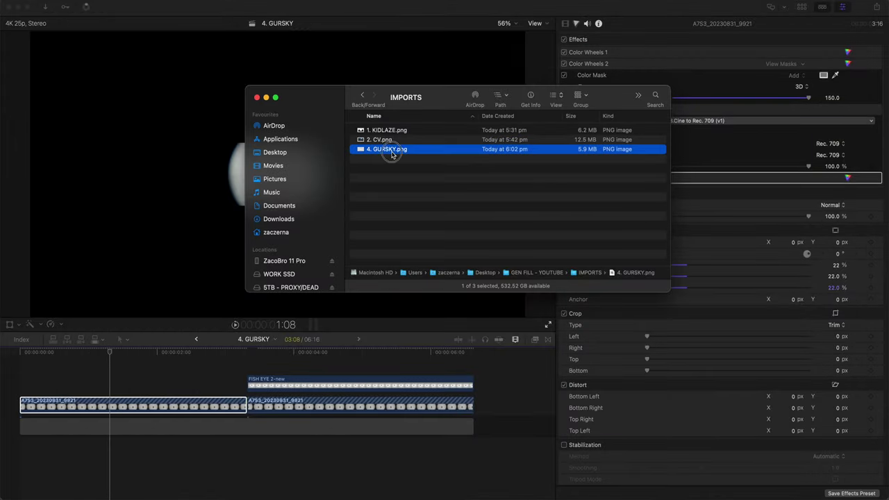
drag(393, 150, 20, 385)
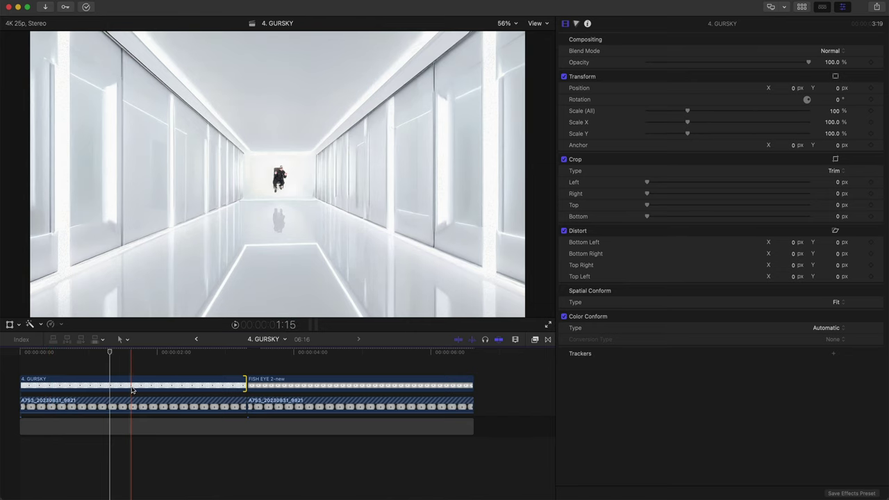
click(132, 388)
key(v)
click(130, 405)
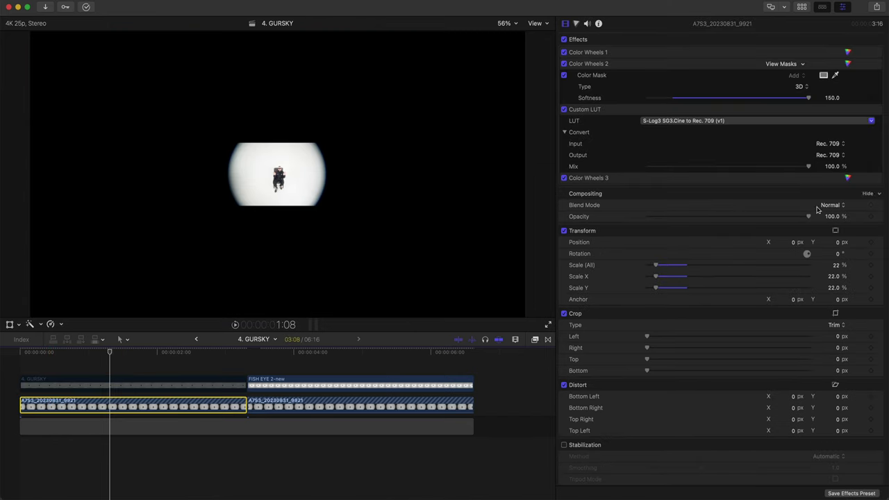
click(116, 389)
key(v)
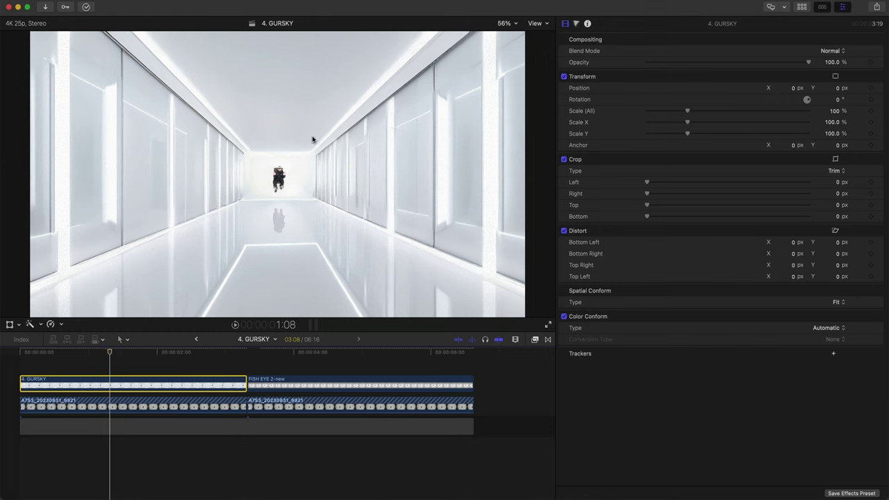
Step: Nest the GURSKY still and the A7S3 clip into a new compound clip
super+click(136, 406)
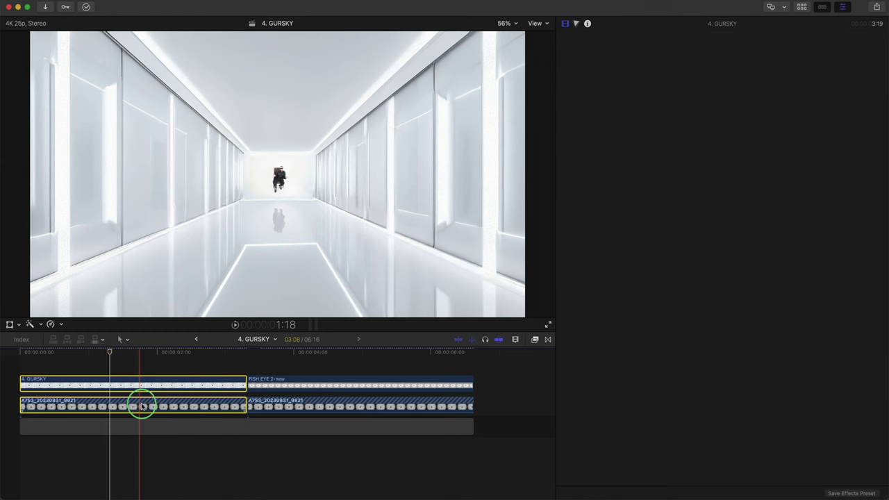
right_click(141, 406)
click(188, 275)
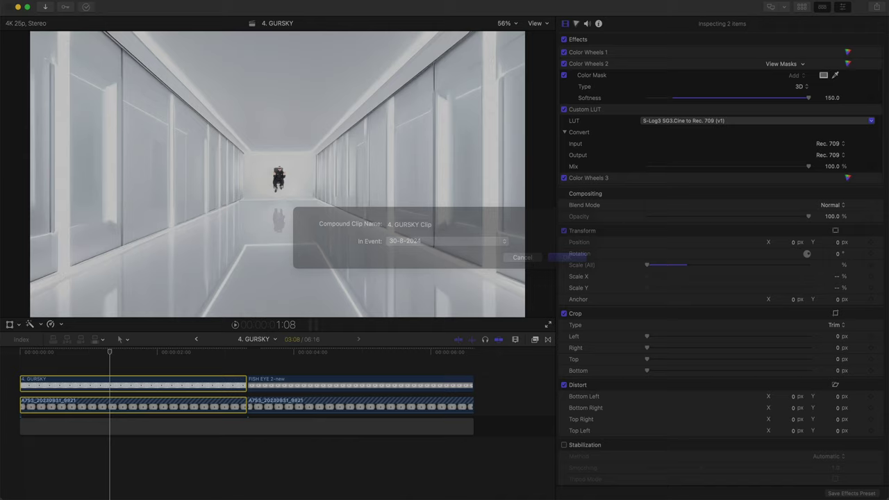
key(Return)
Step: Keyframe the compound clip's scale to 322% at its end, review the zoom, and open the compound clip
key(slash)
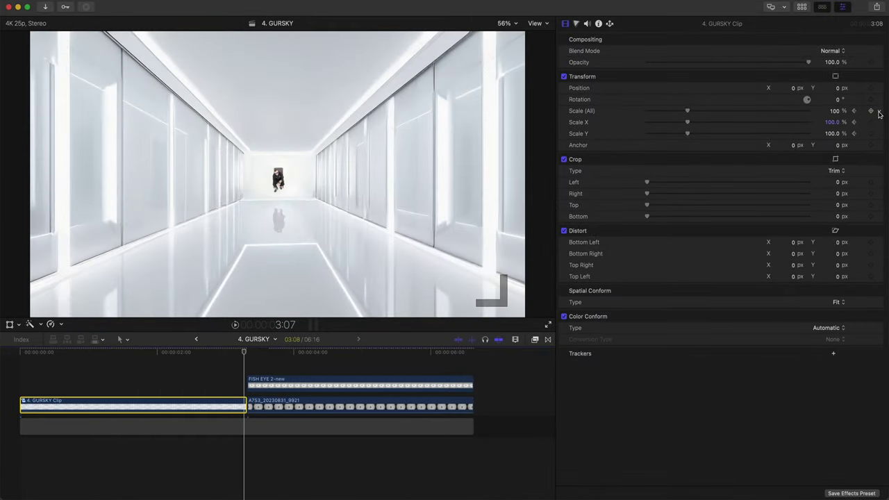
click(835, 111)
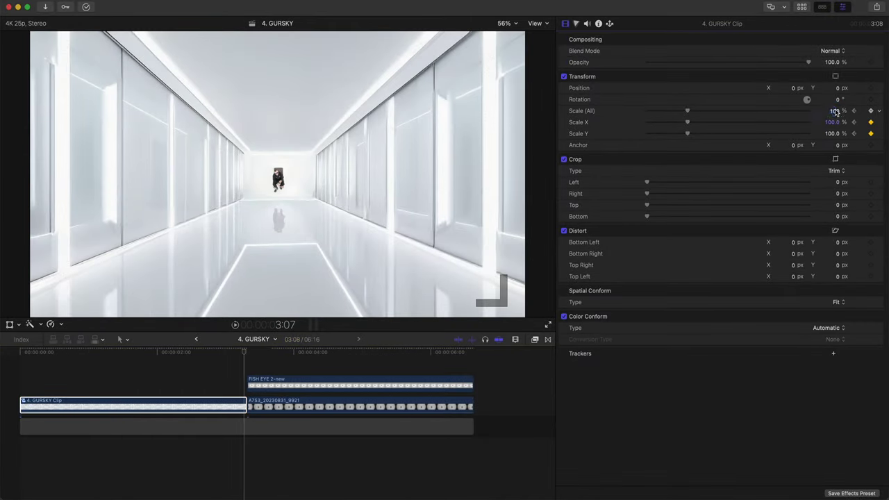
text(322)
key(Return)
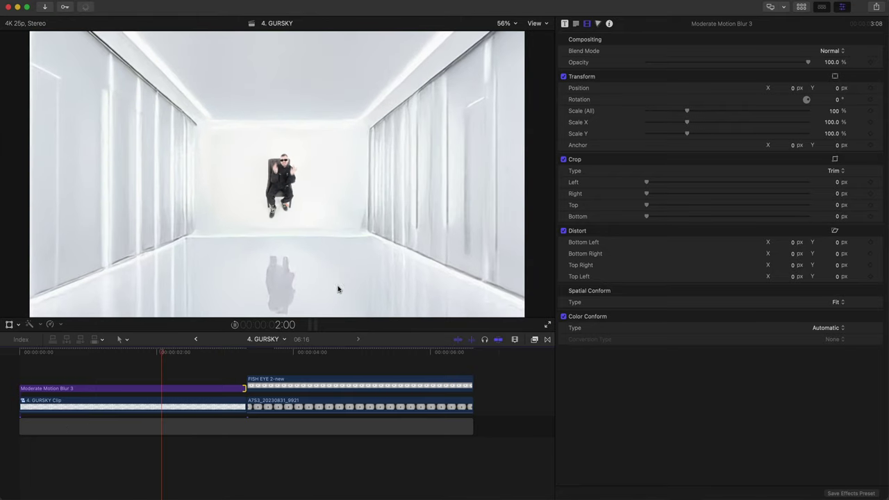
key(space)
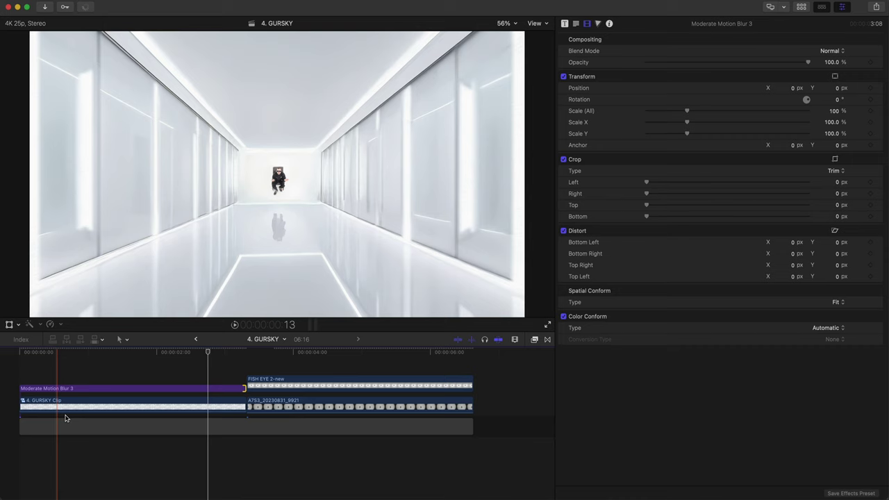
click(83, 414)
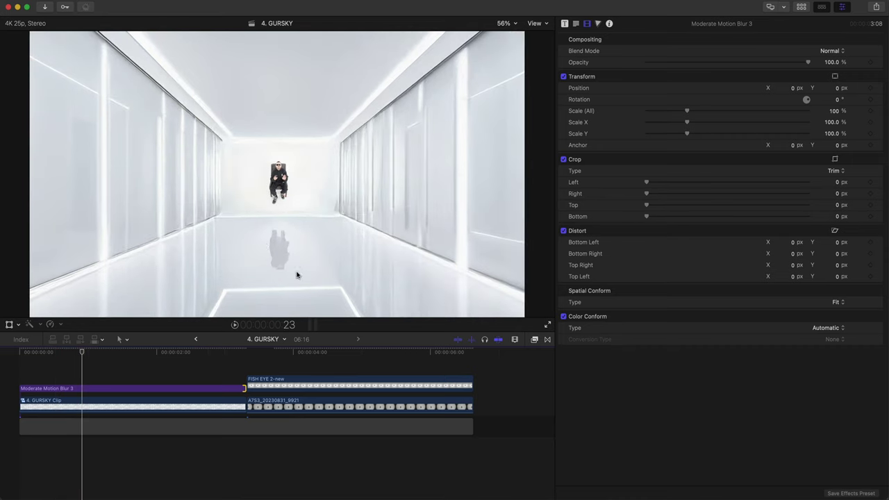
key(space)
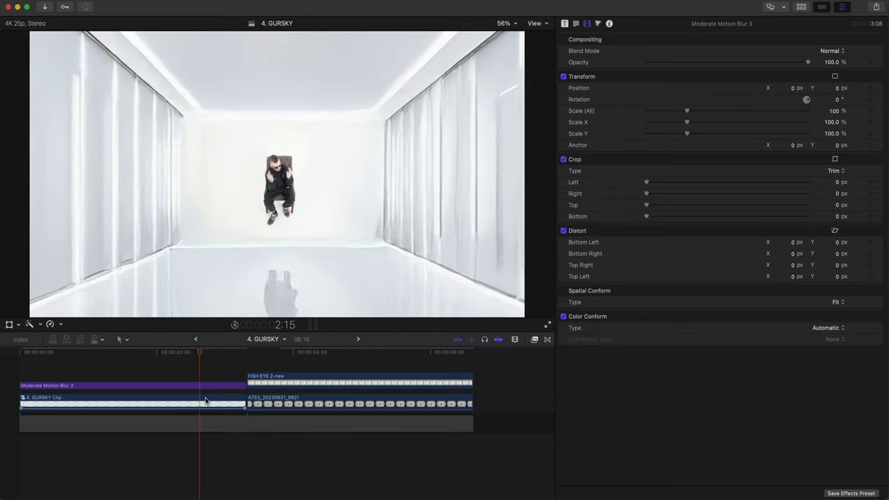
key(space)
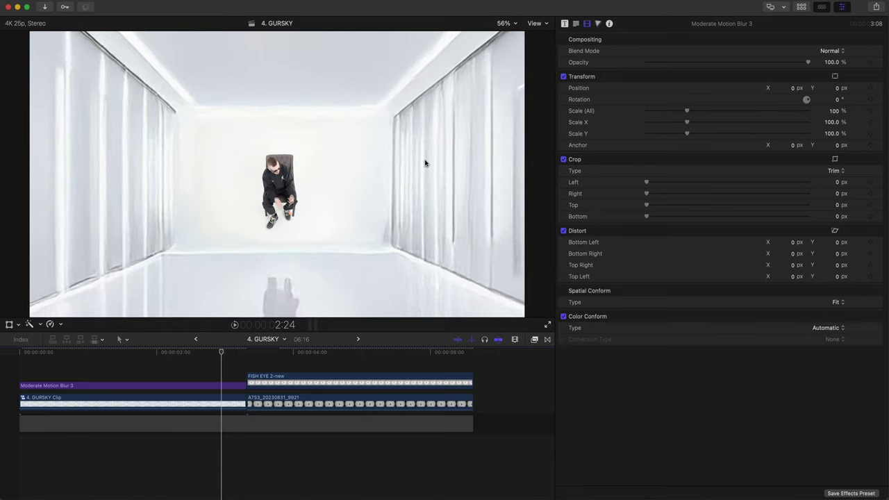
double_click(226, 403)
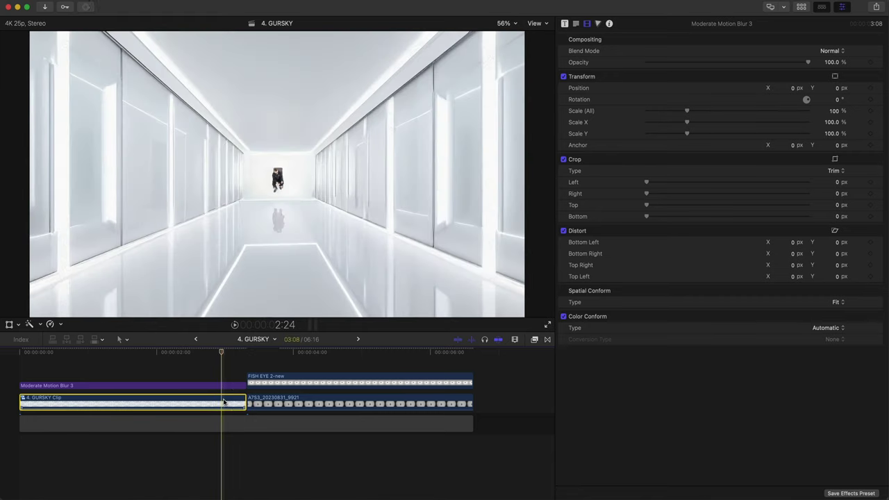
Step: Apply the Directional blur to the GURSKY clip, then play the 4. GURSKY timeline to review it
click(535, 339)
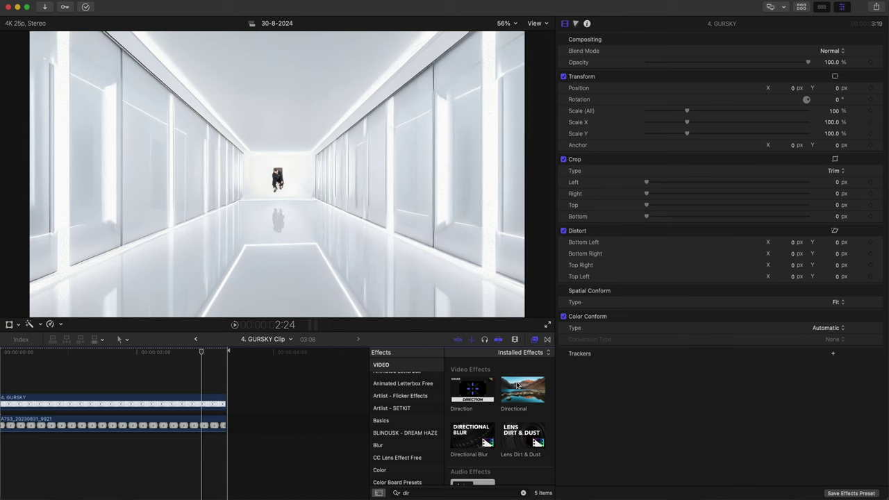
drag(522, 393, 192, 406)
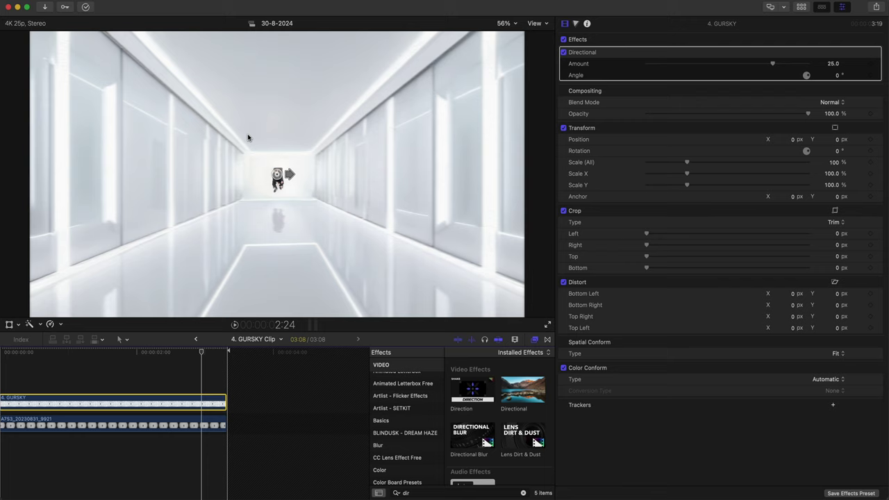
click(195, 339)
key(space)
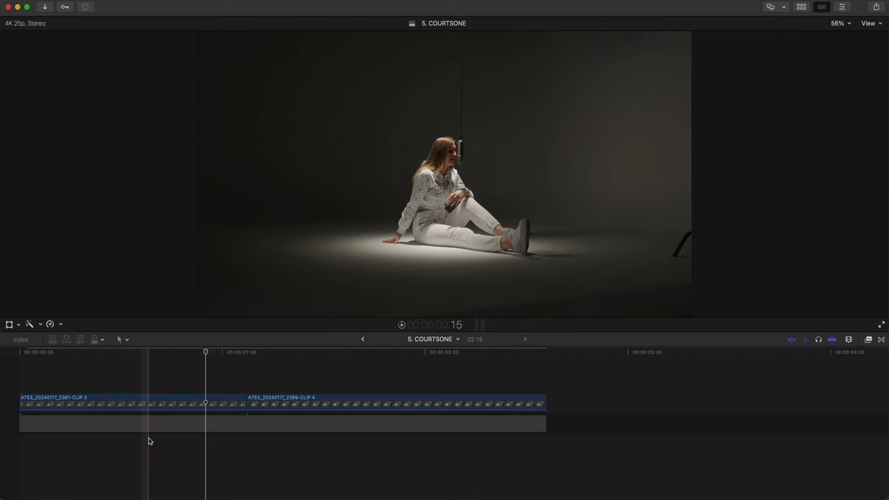
Step: Play the COURTSONE edit and save the overhead frame as 5. COURTSONE.png in EXPORTS
click(150, 461)
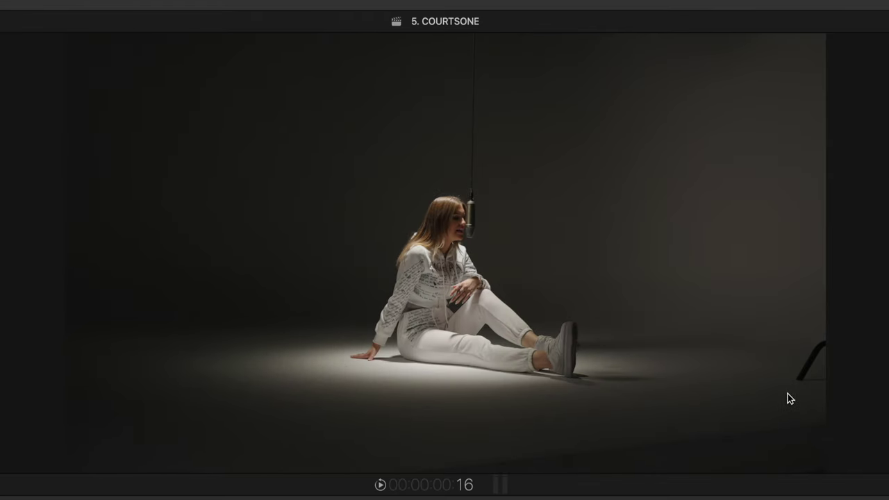
click(380, 486)
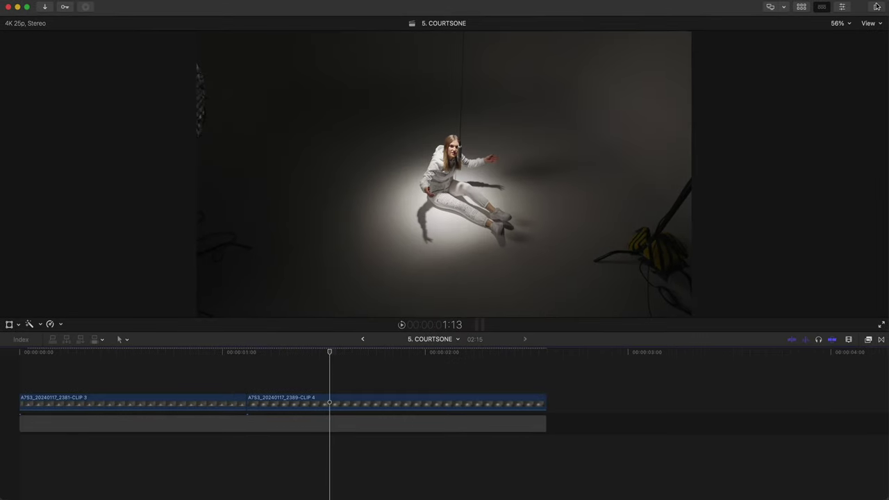
click(877, 6)
click(823, 160)
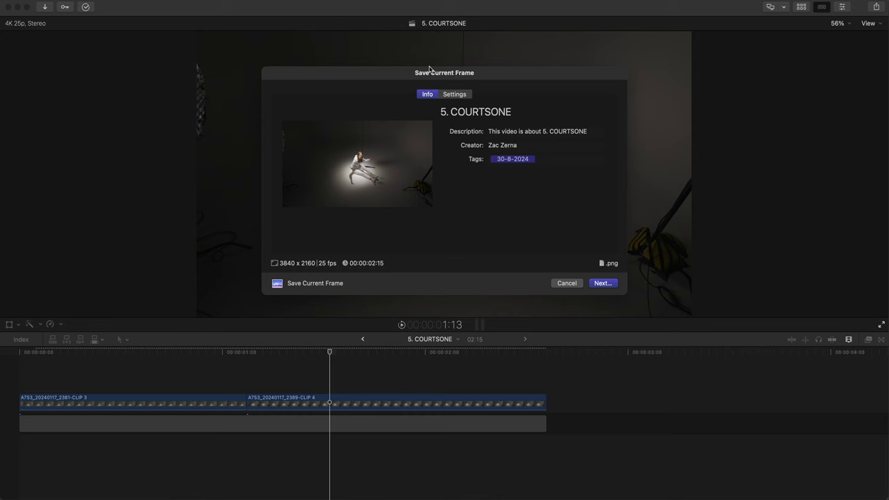
click(442, 94)
key(Return)
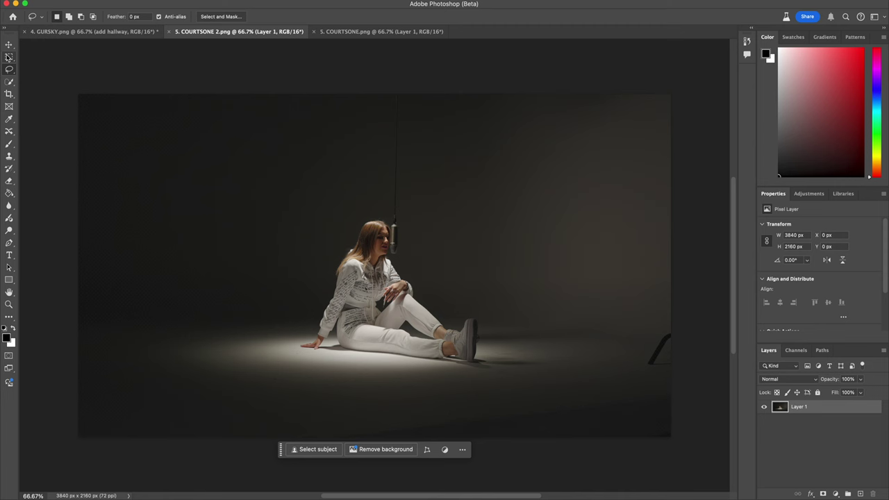
Step: Generative Fill an 800 px square over the bottom-right stand and hide Layer 1
click(9, 56)
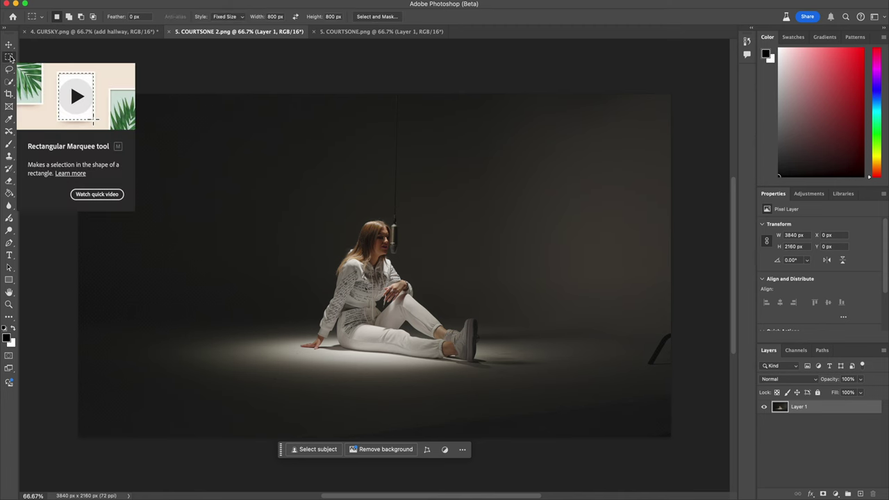
click(664, 346)
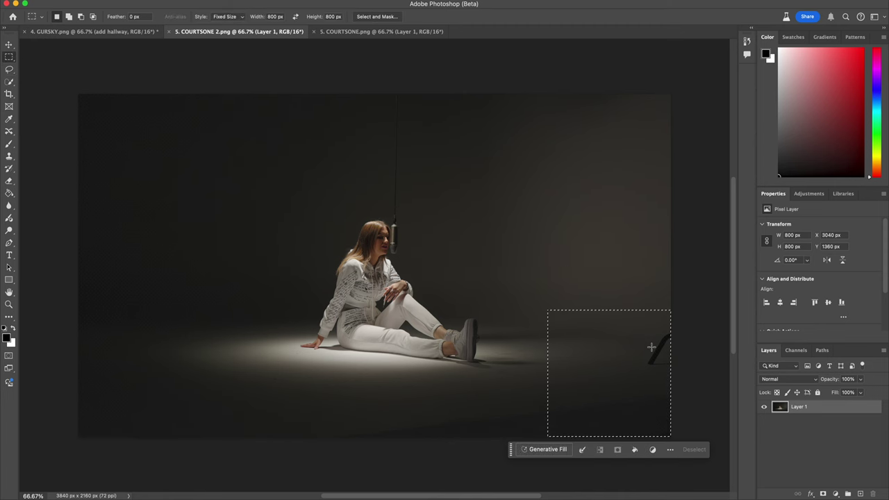
click(557, 450)
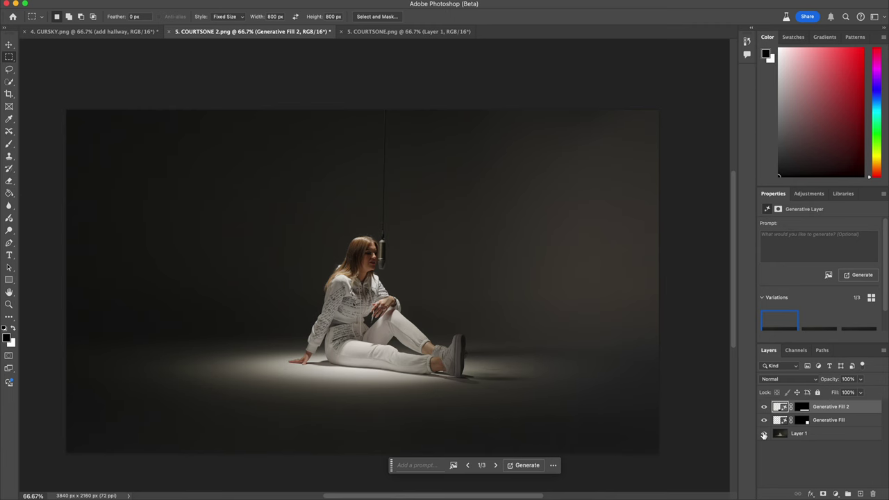
click(764, 435)
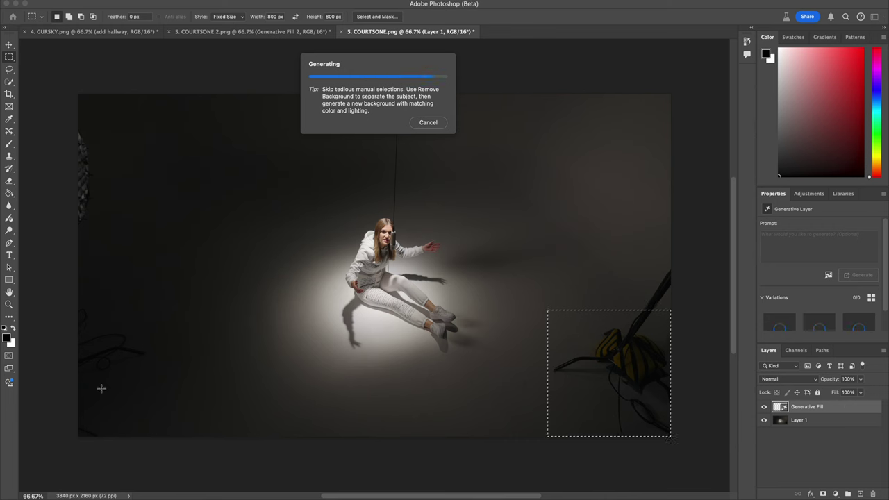
Step: Generative Fill another 800 px area of the overhead image, hide Layer 1, and go to File
click(548, 213)
key(Return)
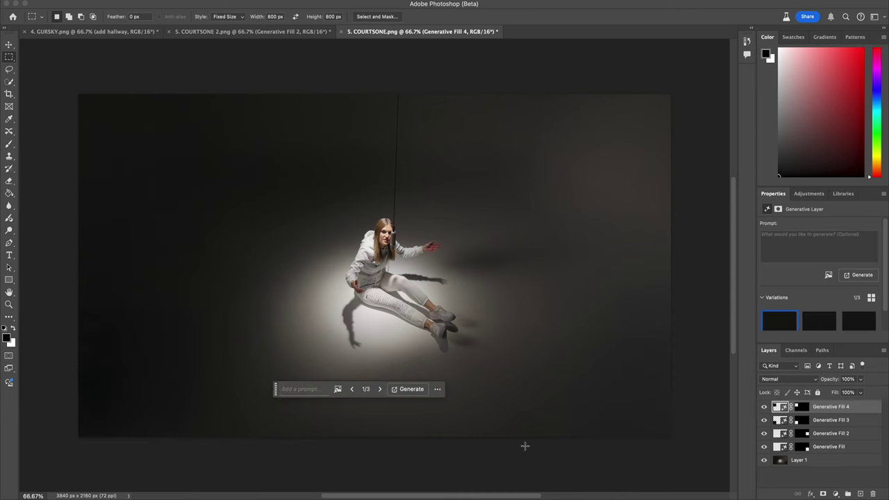
click(764, 462)
click(93, 8)
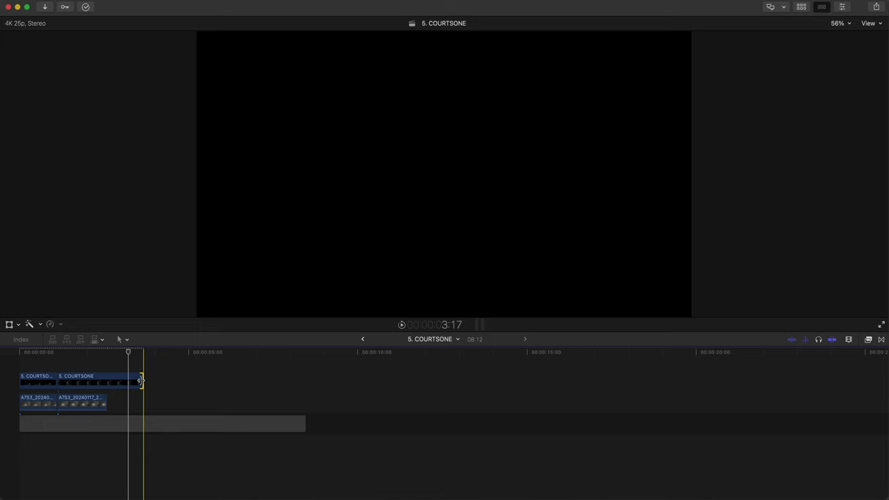
Step: Trim the COURTSONE still to the footage length, zoom the timeline in, and check each still
drag(141, 379, 104, 381)
click(75, 379)
key(super+equal)
key(super+equal)
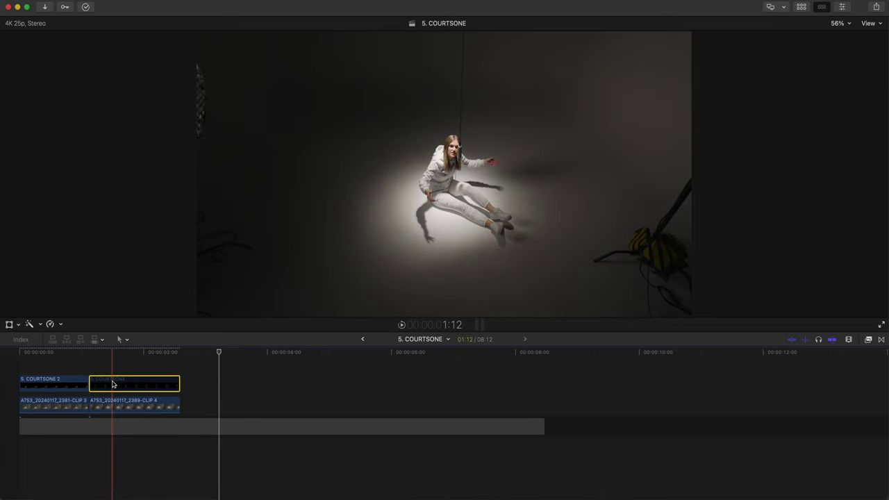
click(48, 387)
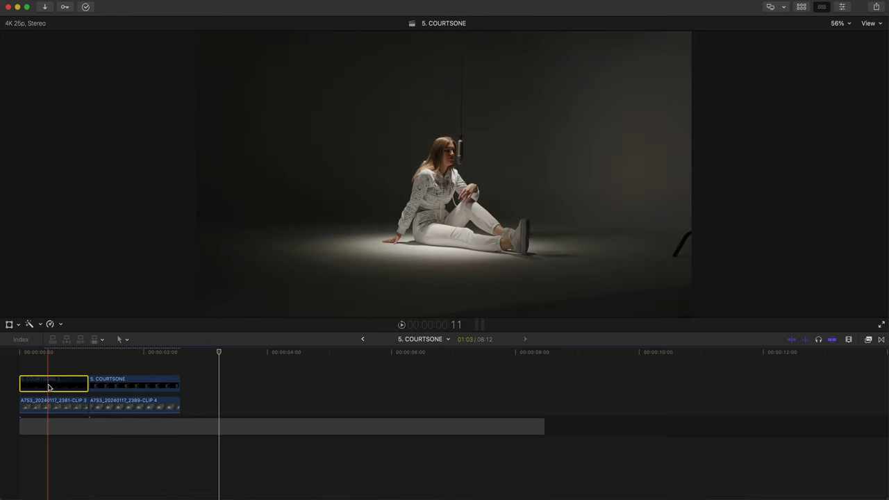